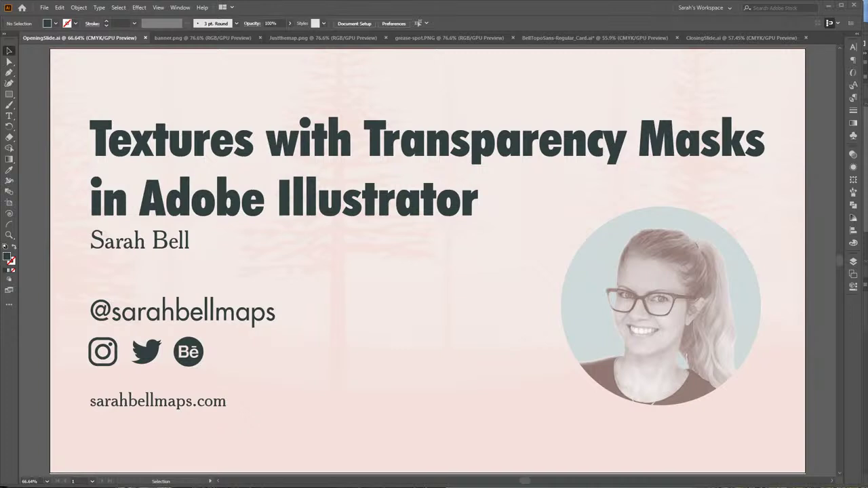
Switch from Illustrator to the browser showing the 'How to Do Map Stuff' blog post.
left_click(106, 469)
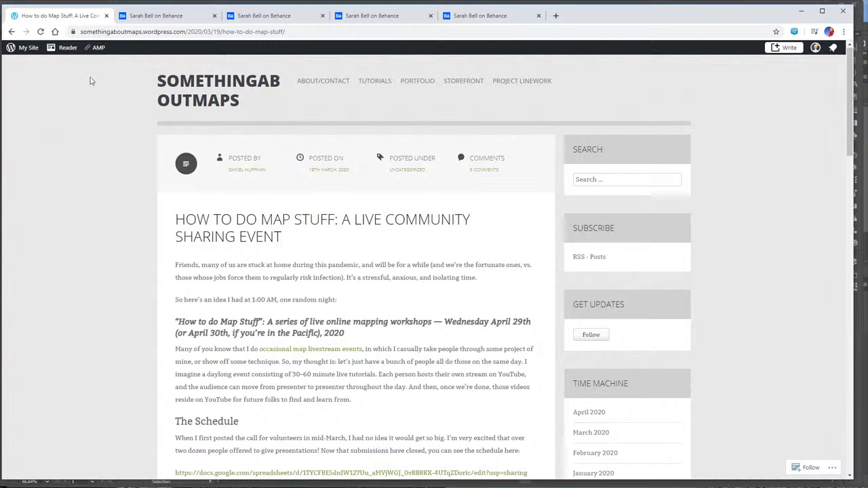
Select the blog post's address, then open the Rock Climbing Map: Red River Gorge Behance tab.
left_click_drag(183, 32, 83, 33)
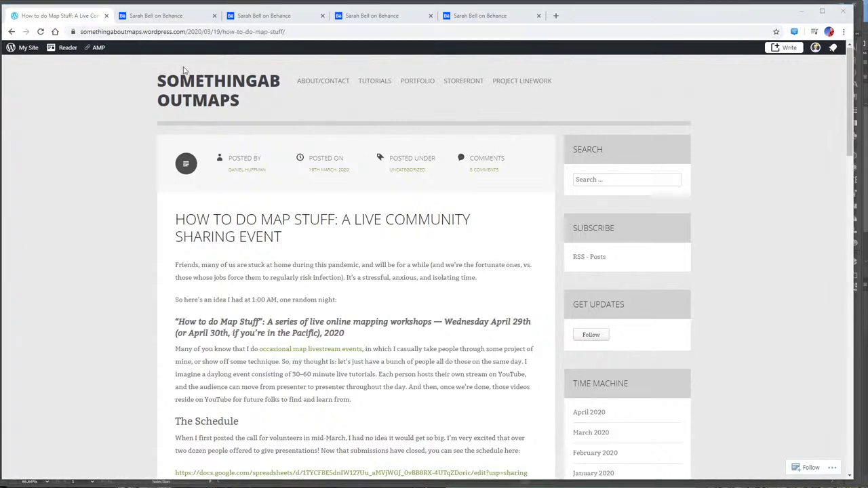
left_click(175, 17)
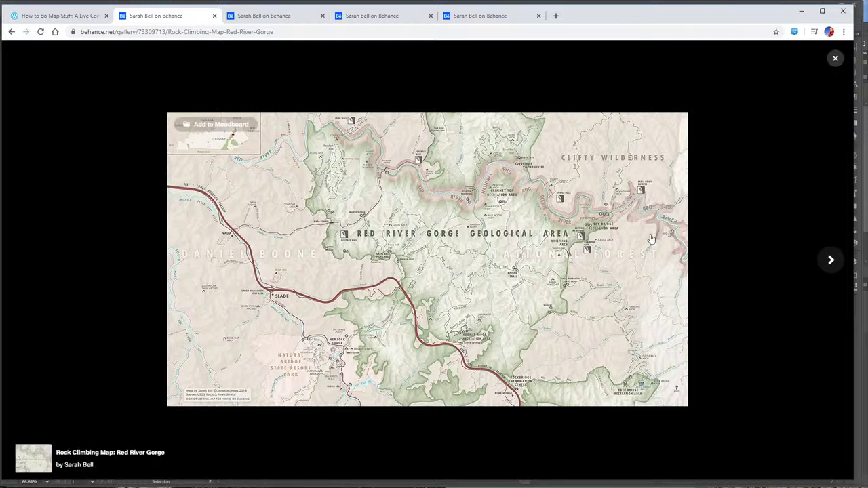
Switch to the next Behance tab showing the Top American Donut Shops map.
key("ctrl+Tab")
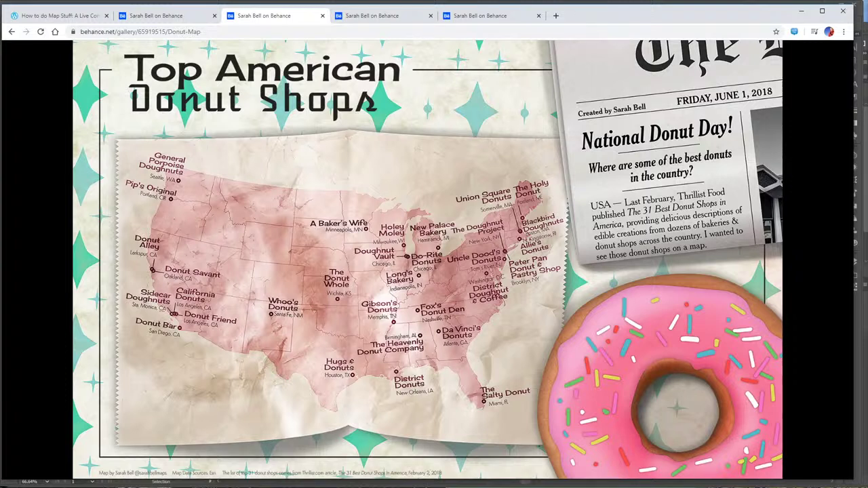
Zoom in and back out on the donut map, then open the Alaska Map typography tab.
left_click(462, 98)
left_click(465, 101)
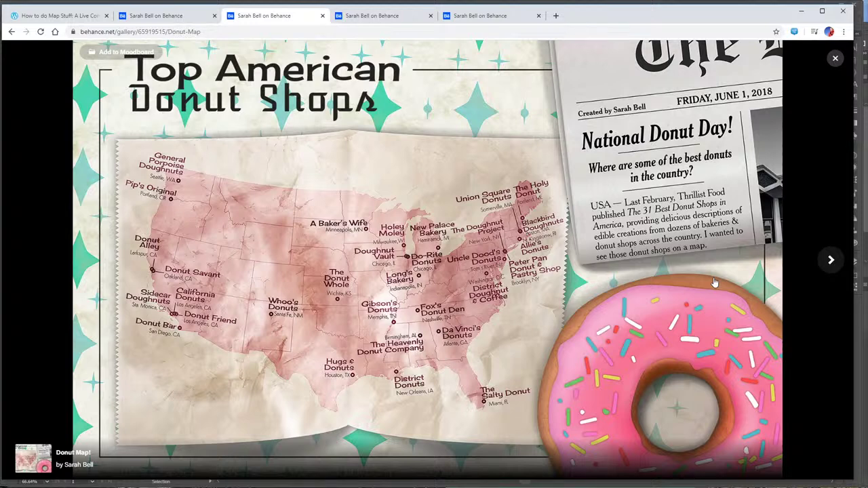
left_click(397, 17)
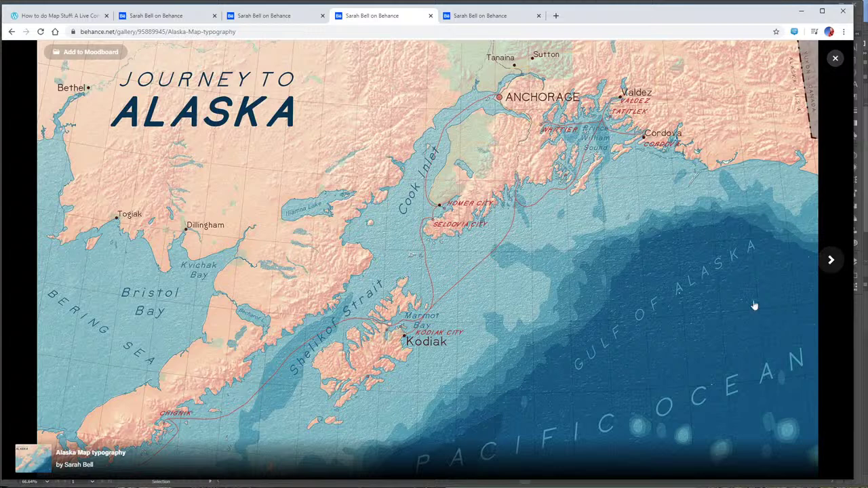
View the BellTopo Sans specimen tab, then return to the Illustrator title slide.
left_click(494, 19)
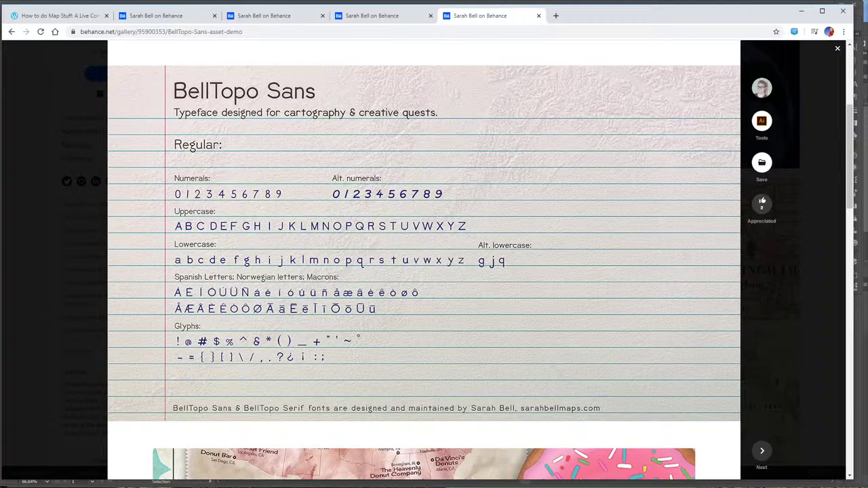
left_click(164, 469)
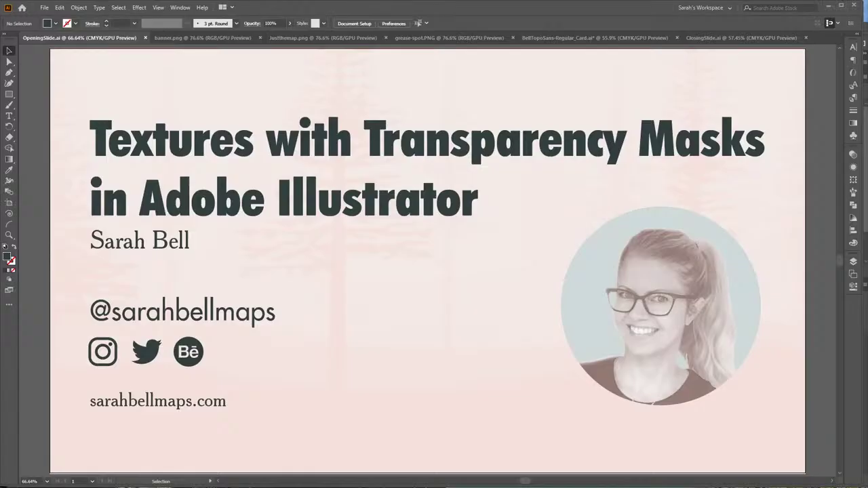
Switch to BellTopoSans-Regular_Card.ai and fit the whole card in the window.
left_click(573, 38)
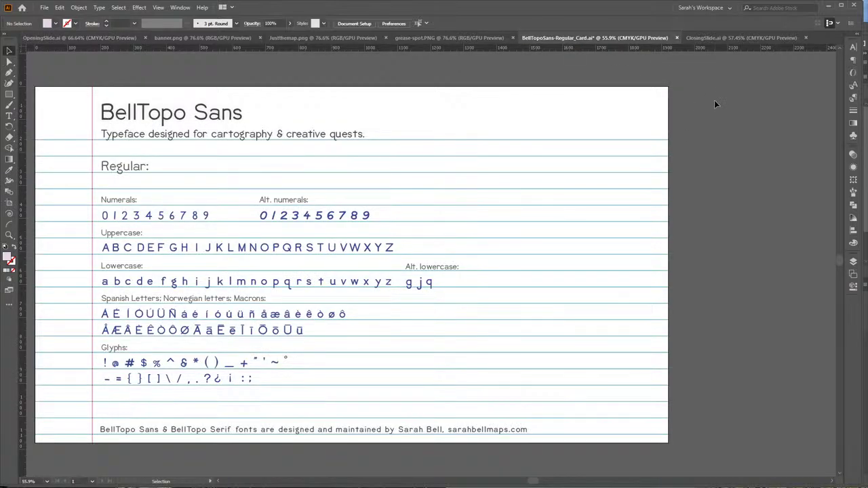
key("a")
key("ctrl+0")
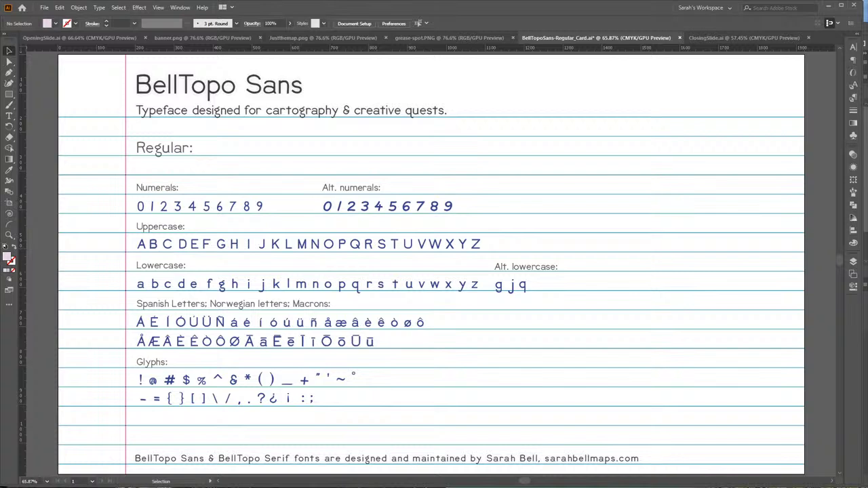
Switch to Photoshop, where the Paper.jpg texture photo is open.
key("alt+Tab")
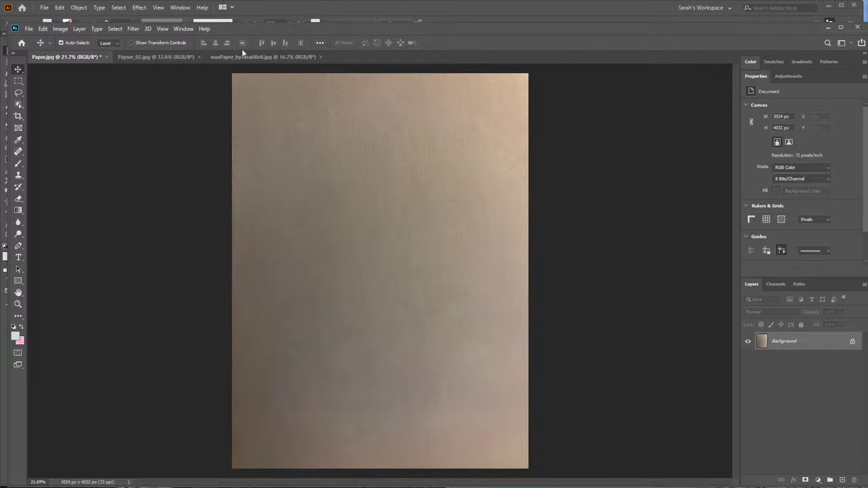
Go to the grey Papser_02.jpg texture and select the entire image.
left_click(160, 56)
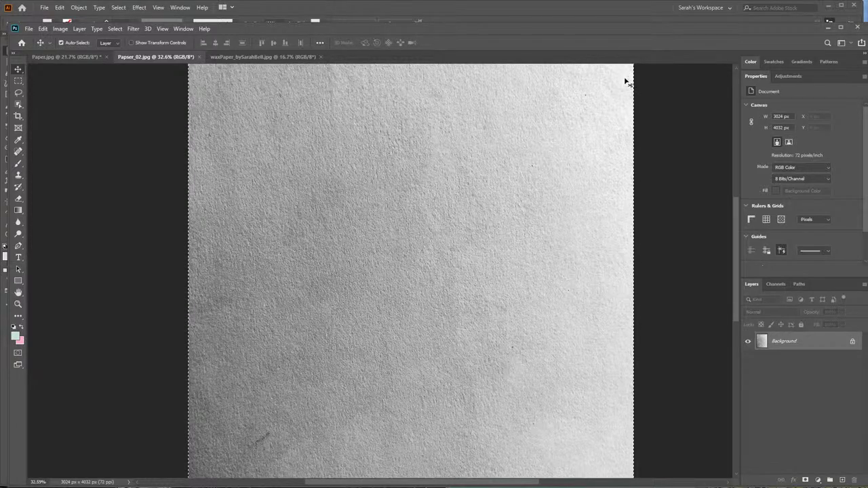
key("ctrl+d")
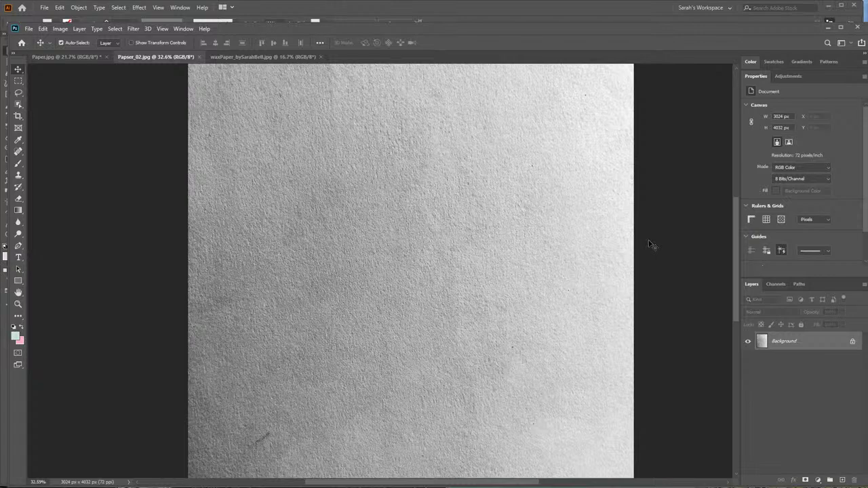
left_click(72, 54)
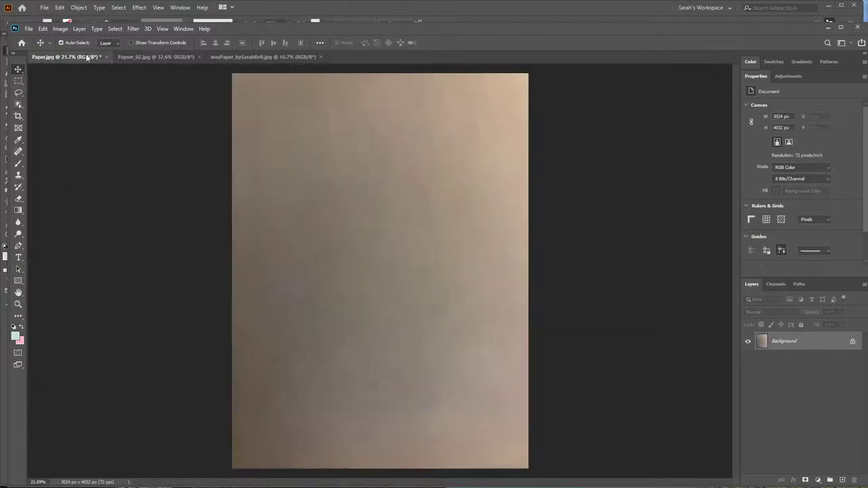
left_click(137, 57)
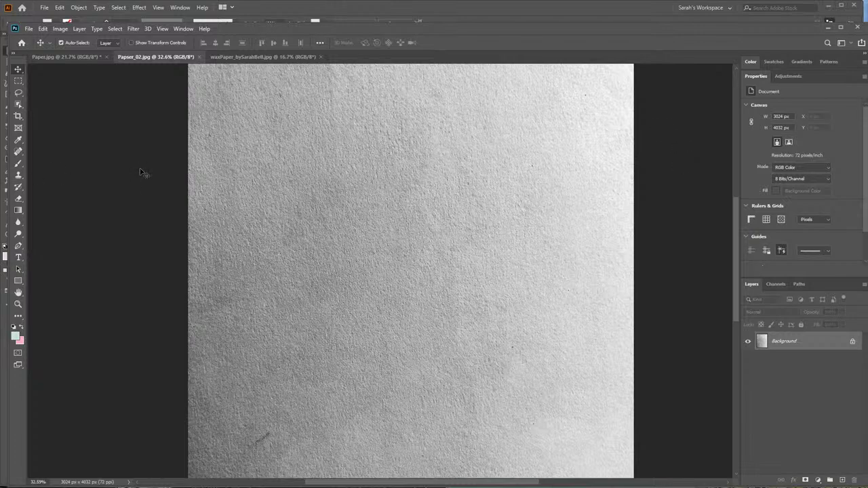
key("ctrl+a")
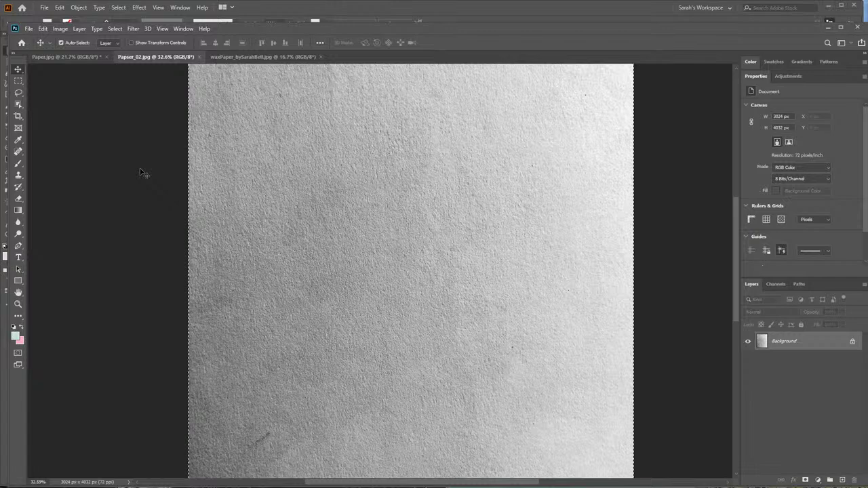
Back in Illustrator, expand the Transparency and Layers panels with the Stroke panel collapsed.
left_click(20, 7)
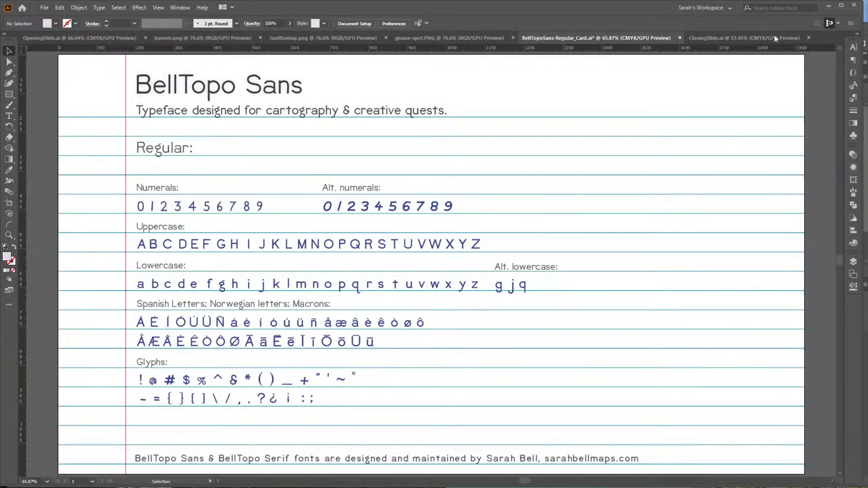
left_click(854, 42)
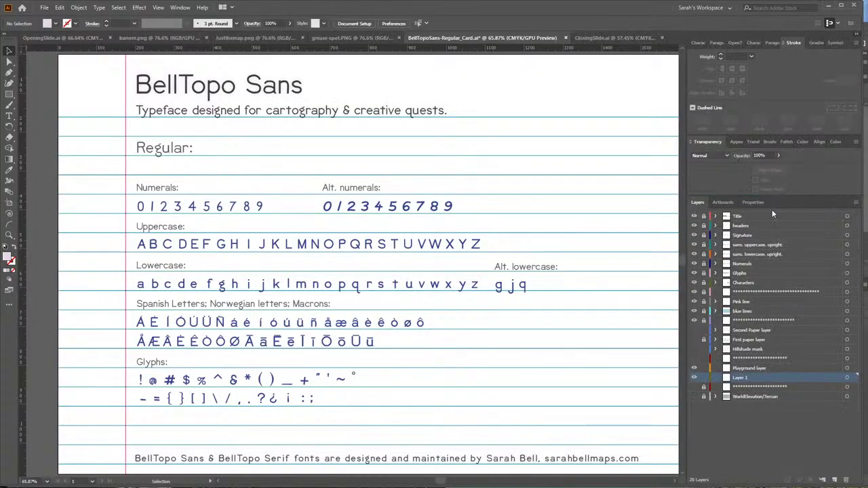
double_click(794, 43)
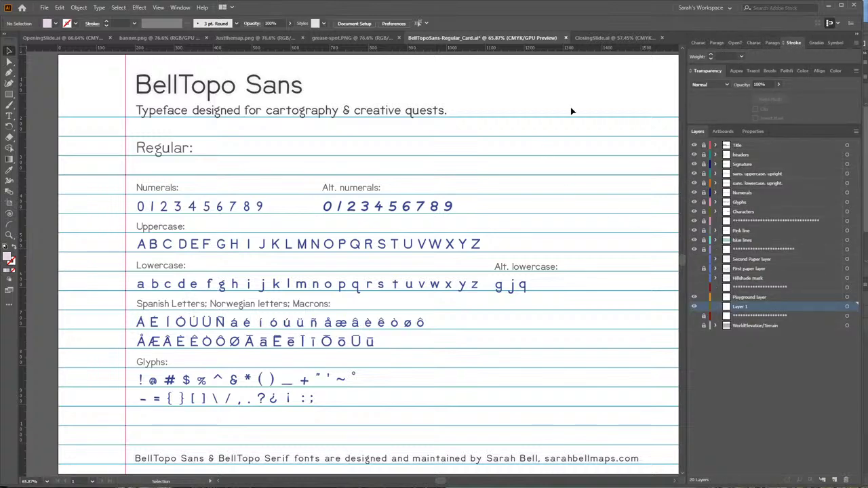
Zoom and pan to frame the BellTopo Sans card on the artboard.
key("a")
key("ctrl+minus")
key("ctrl+minus")
key("z")
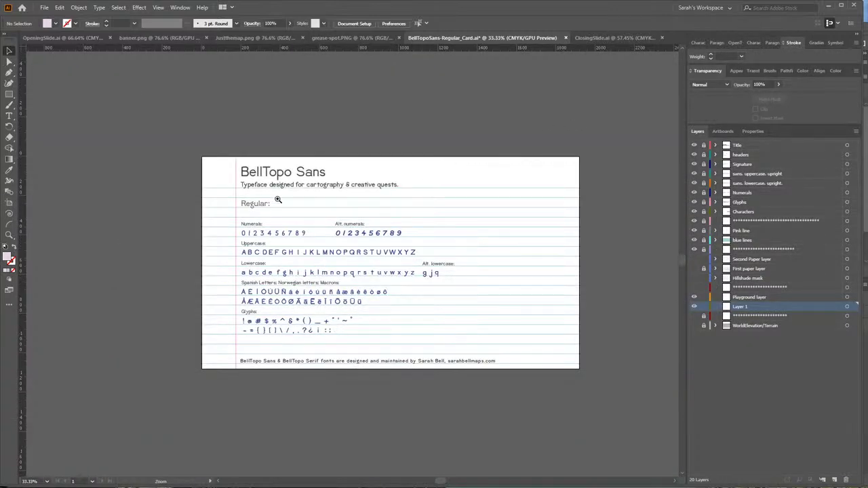
left_click_drag(277, 200, 325, 227)
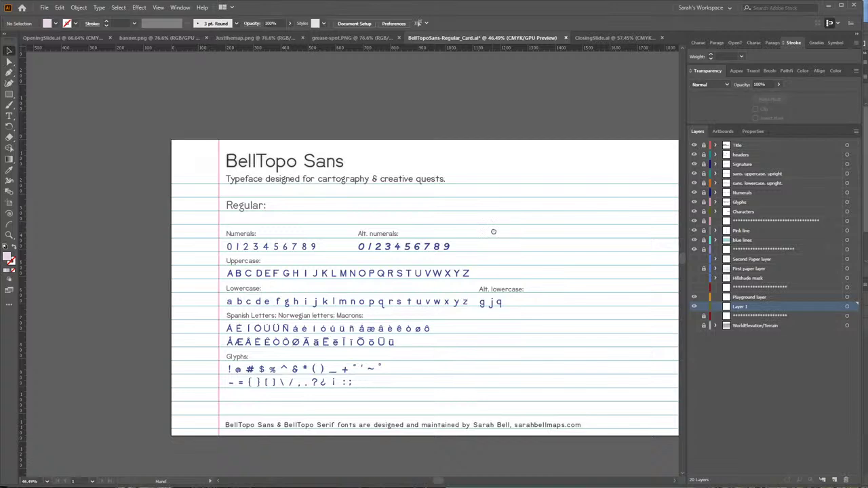
left_click_drag(492, 231, 430, 215)
key("v")
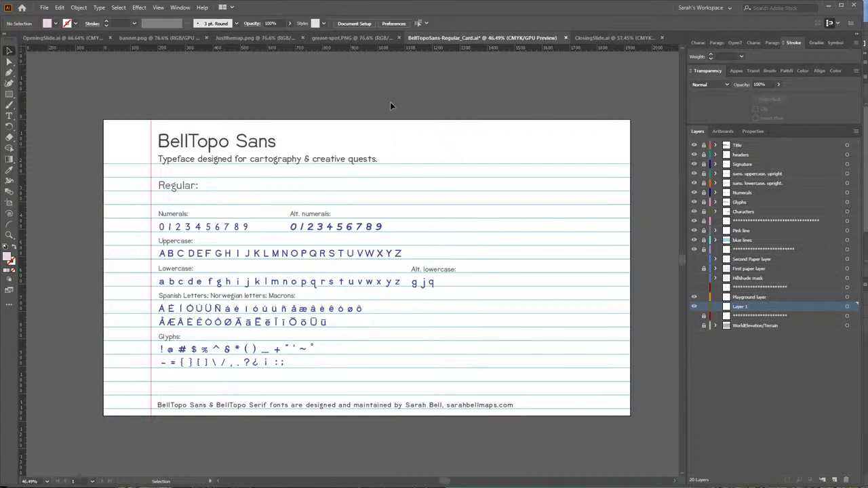
Paste the grey paper texture into Layer 1.
key("a")
key("ctrl+v")
key("v")
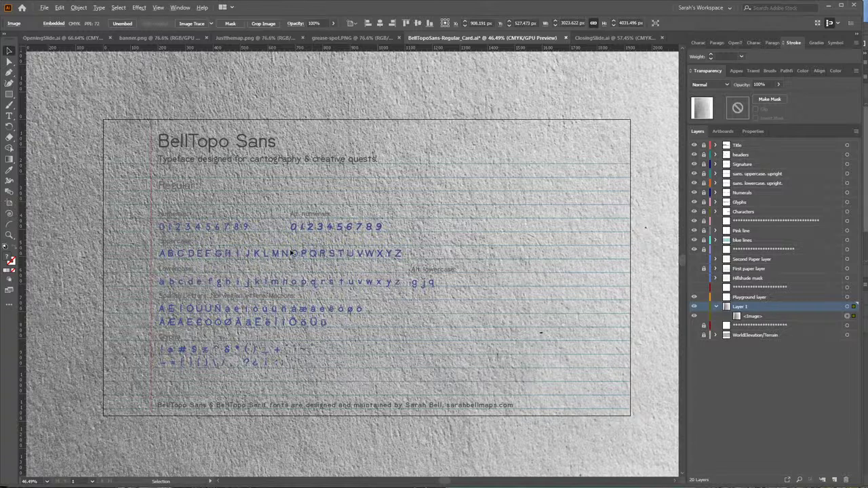
Zoom out to see the whole texture and select the pasted paper image.
key("ctrl+minus")
key("ctrl+minus")
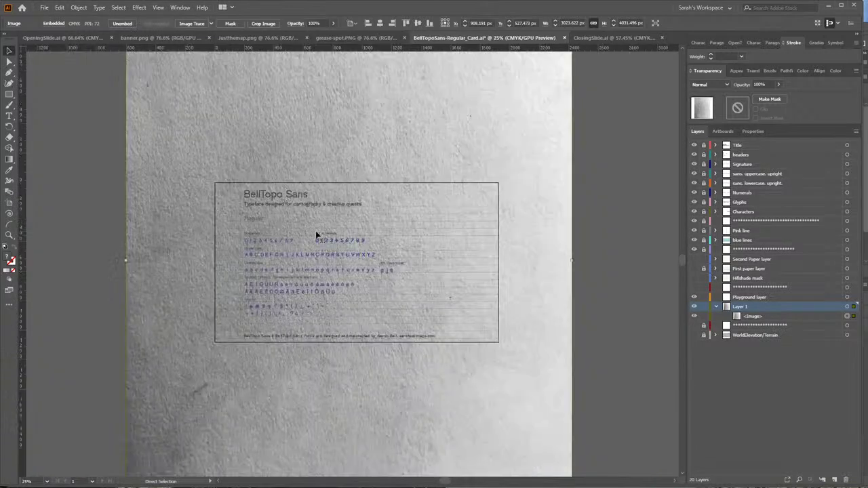
key("ctrl+minus")
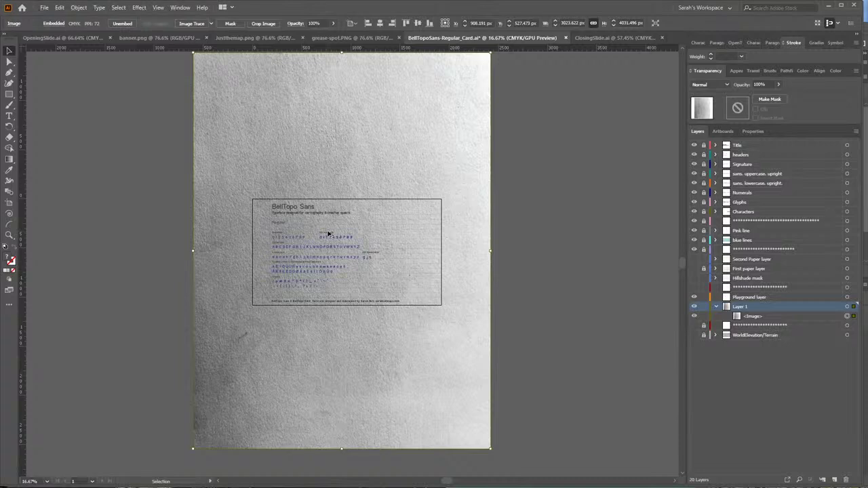
left_click(515, 140)
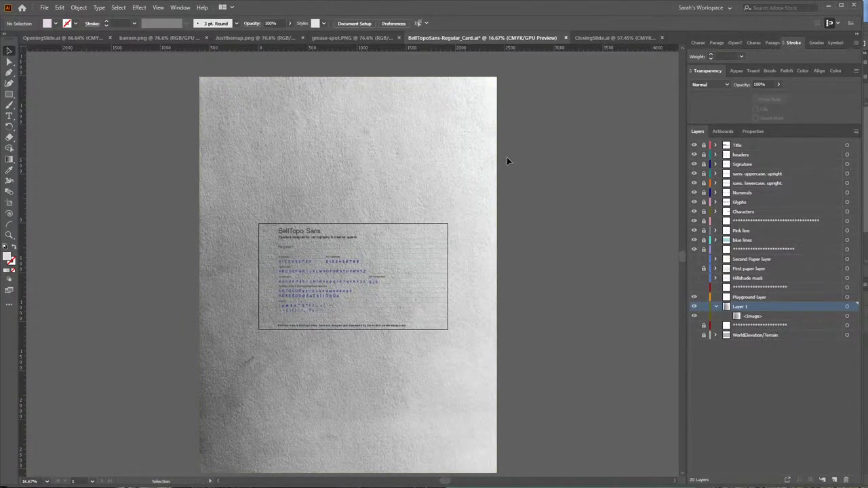
left_click(326, 125)
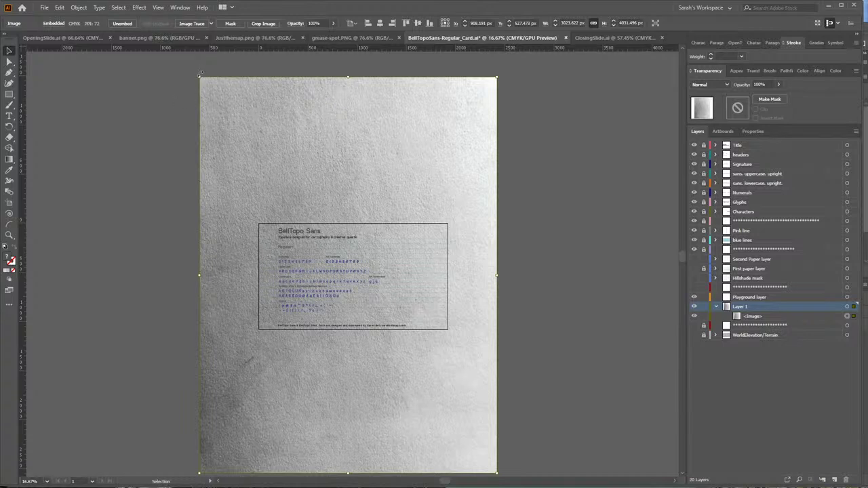
Rotate the paper texture to landscape and shrink it until it just covers the card.
left_click_drag(180, 75, 76, 155)
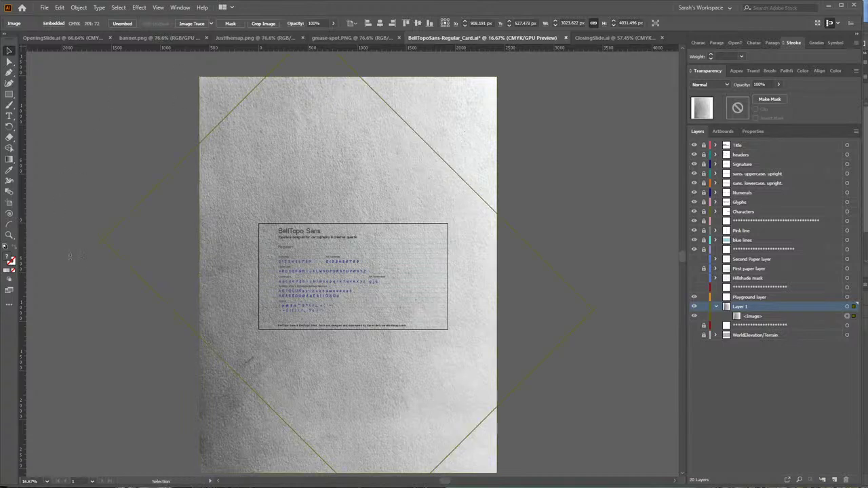
left_click_drag(56, 301, 82, 376)
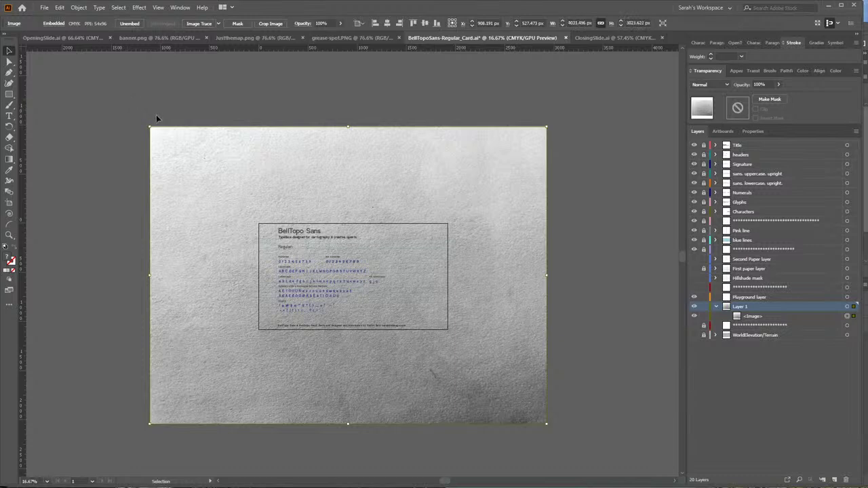
left_click_drag(152, 126, 244, 198)
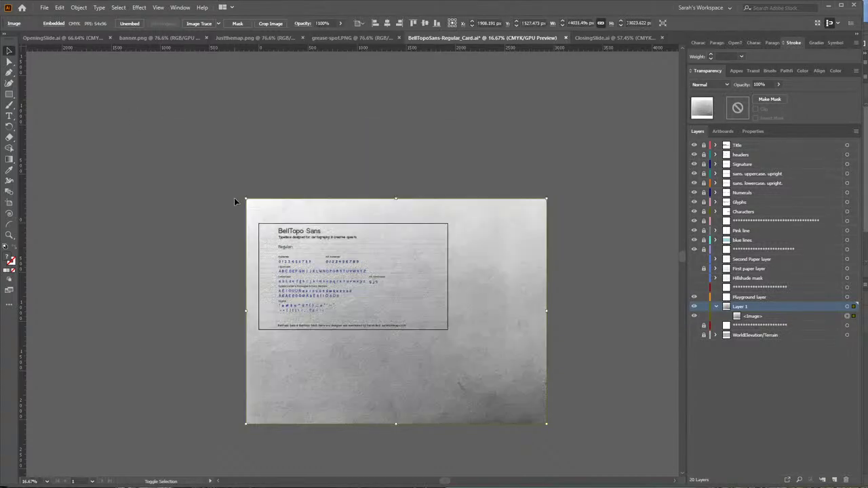
left_click_drag(548, 426, 439, 335)
left_click_drag(236, 178, 251, 193)
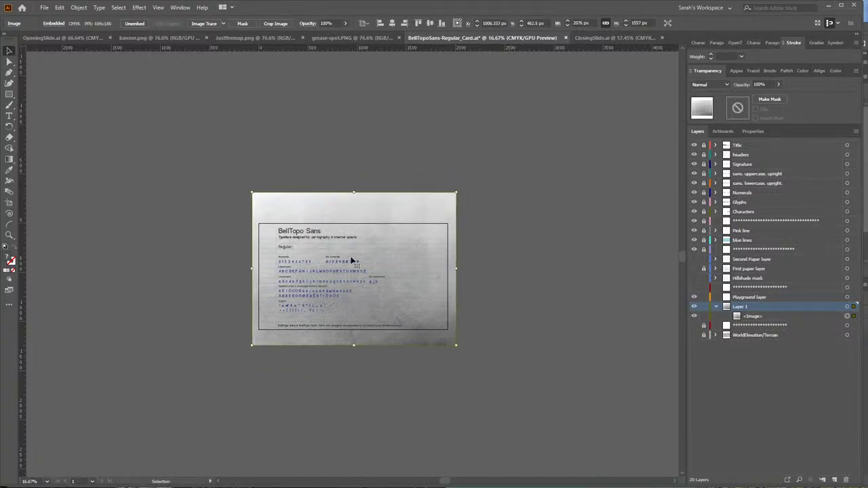
Zoom in to check the card, fit the artboard in the window, and collapse Layer 1.
key("z")
left_click_drag(356, 252, 521, 349)
key("ctrl+0")
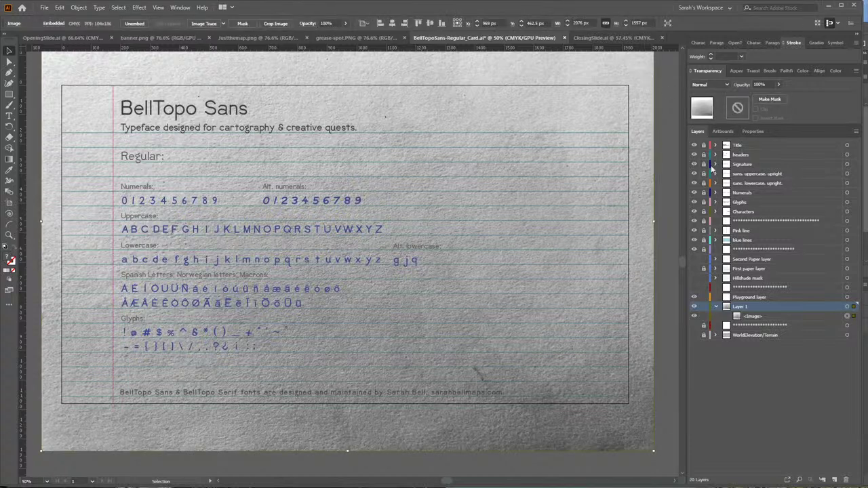
left_click(715, 307)
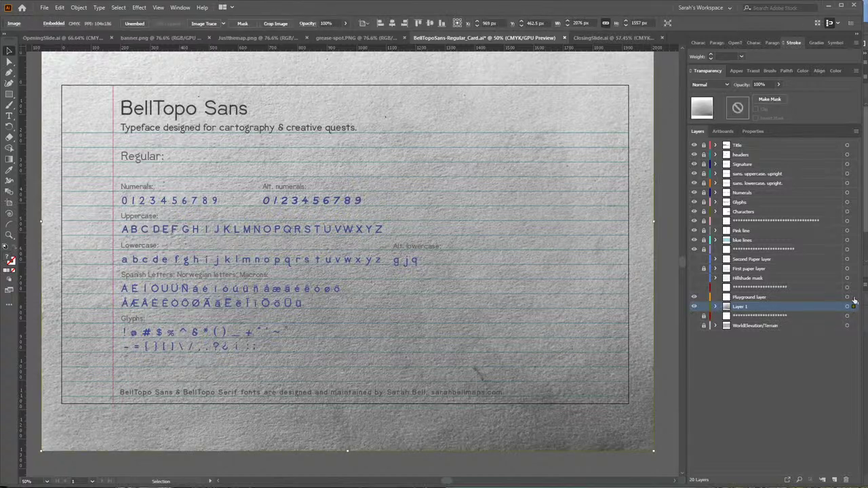
Target the Playground layer and draw a white-filled rectangle spanning the whole card.
left_click(847, 297)
left_click(791, 297)
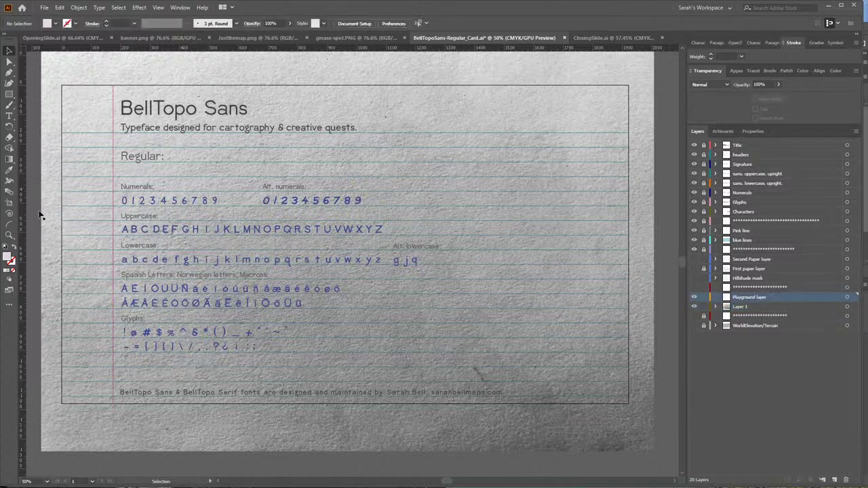
double_click(8, 256)
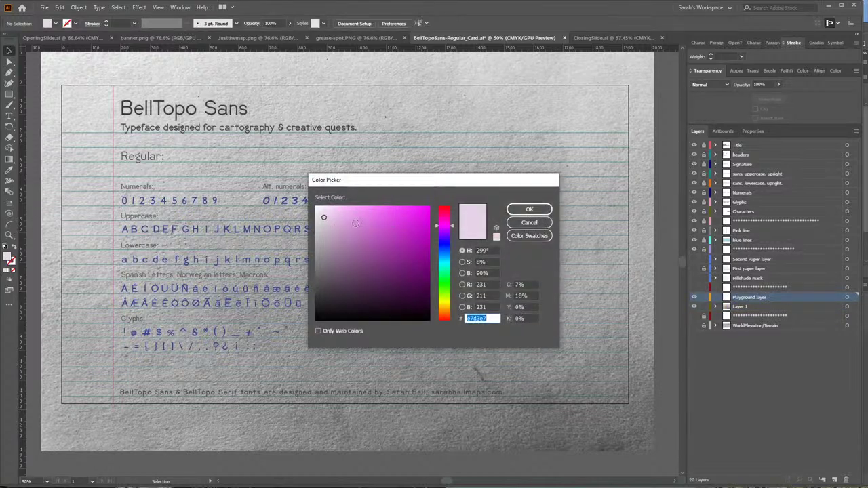
left_click(529, 209)
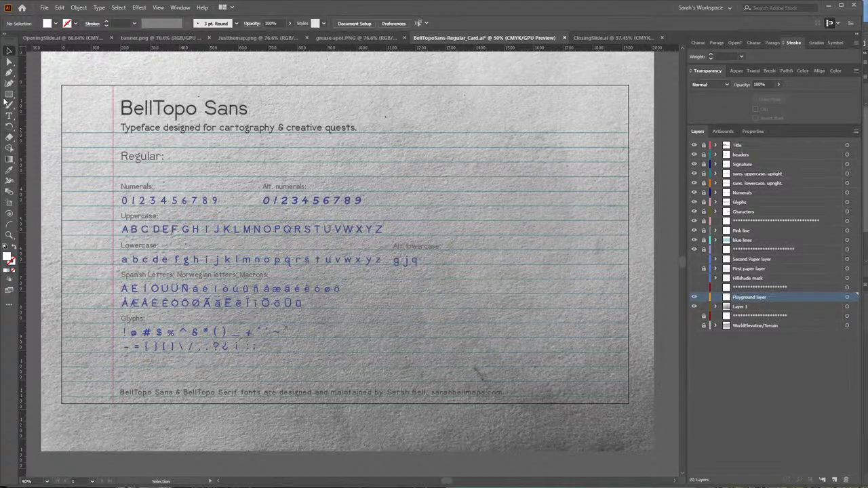
left_click(9, 94)
left_click_drag(61, 83, 628, 403)
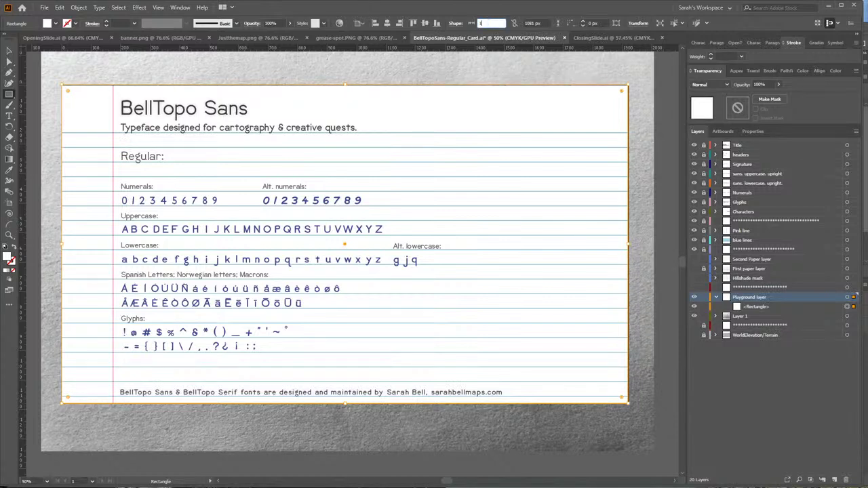
Set the rectangle's height to 1080 px, keeping the 1920 px width.
key("Tab")
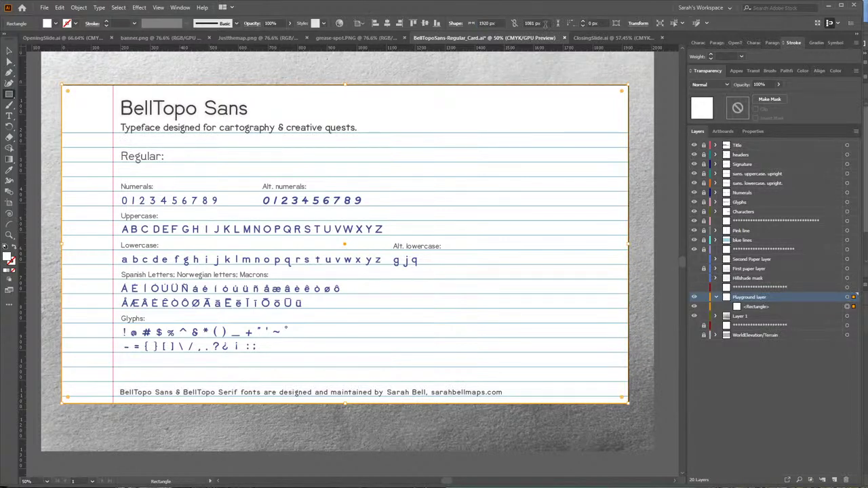
type("1080")
key("Return")
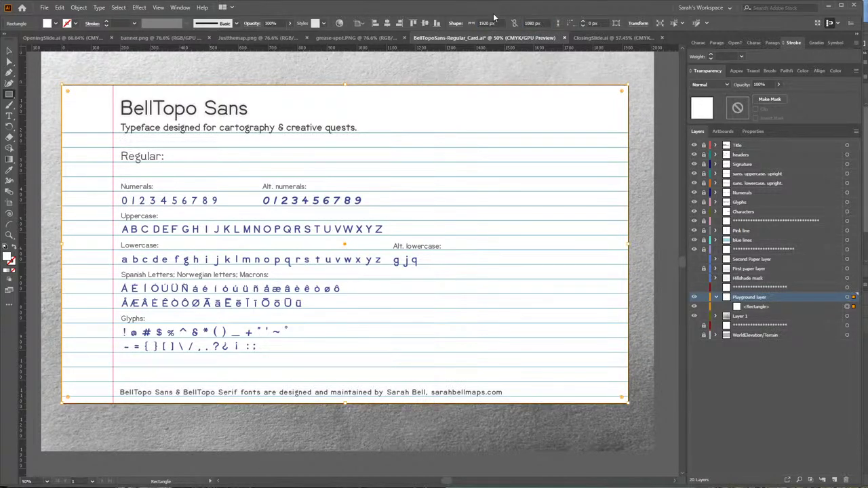
Center the rectangle horizontally and vertically, aligning to the artboard.
left_click(8, 50)
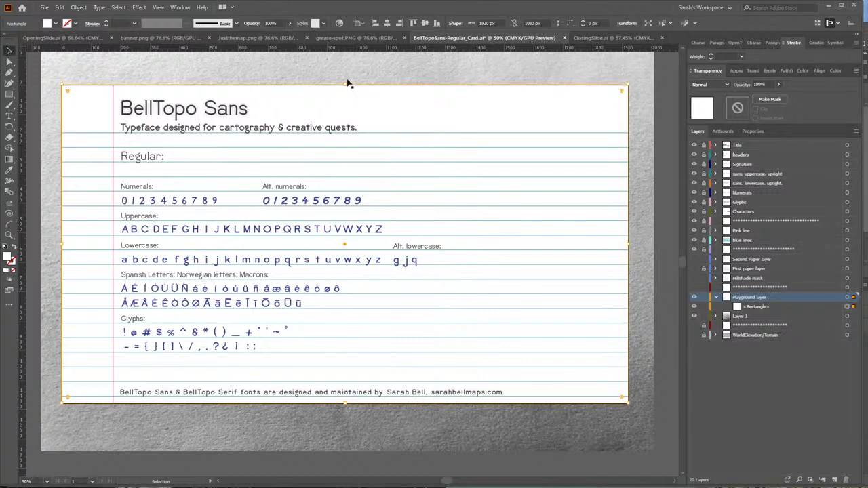
left_click(362, 26)
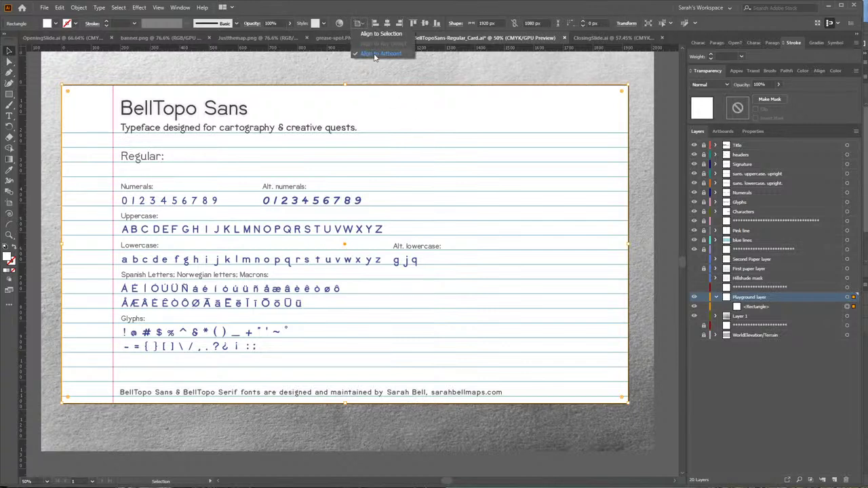
left_click(388, 24)
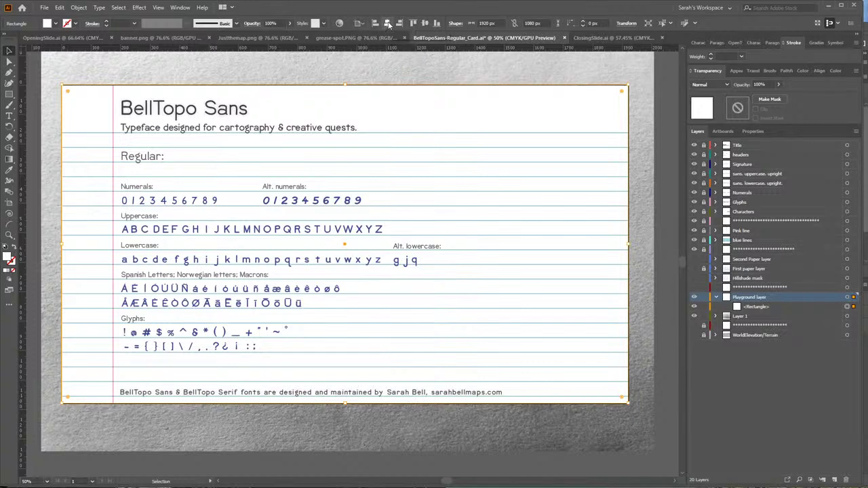
left_click(425, 23)
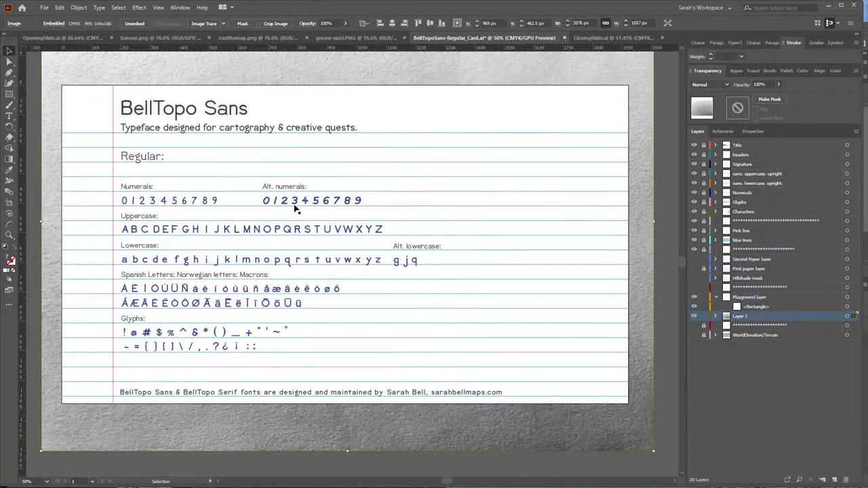
Lower the white rectangle's opacity to 74%.
left_click(289, 25)
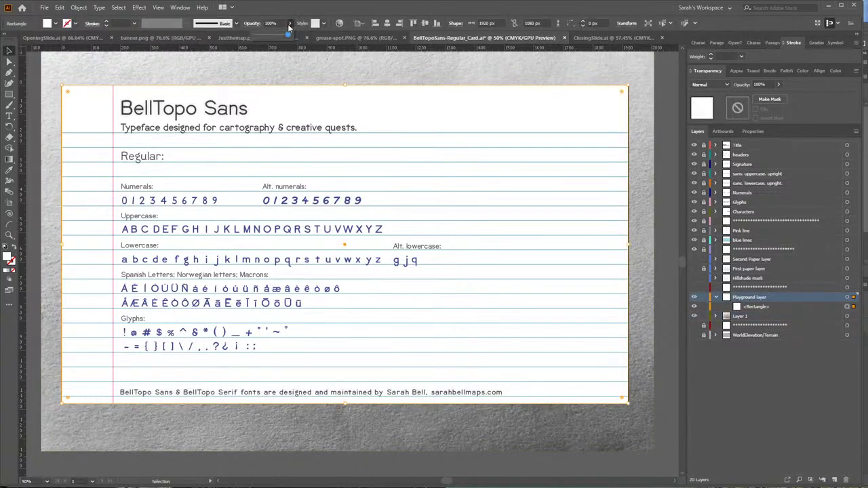
left_click_drag(287, 32, 283, 36)
key("z")
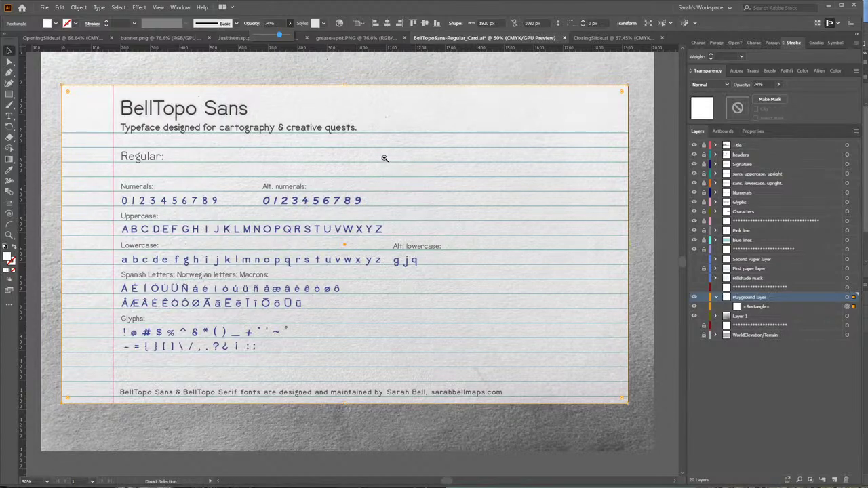
Zoom in to inspect the text and texture, fit the artboard, and reselect the white rectangle.
left_click(398, 171)
left_click_drag(398, 170, 486, 228)
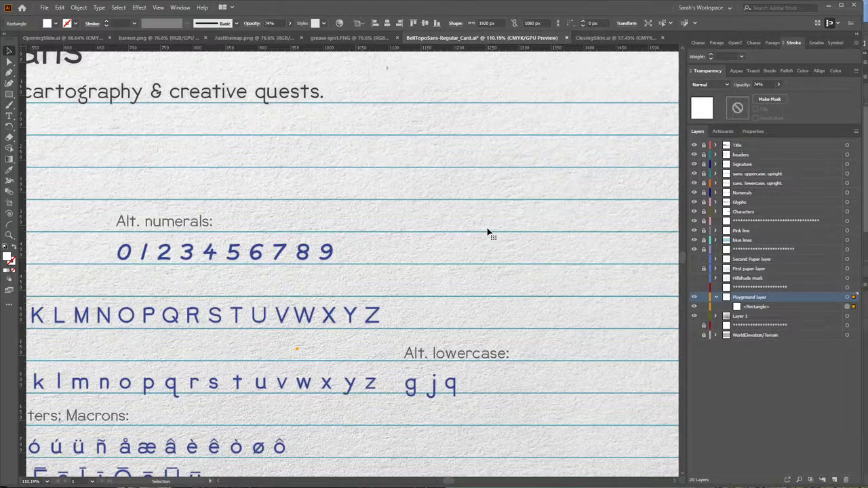
key("ctrl+0")
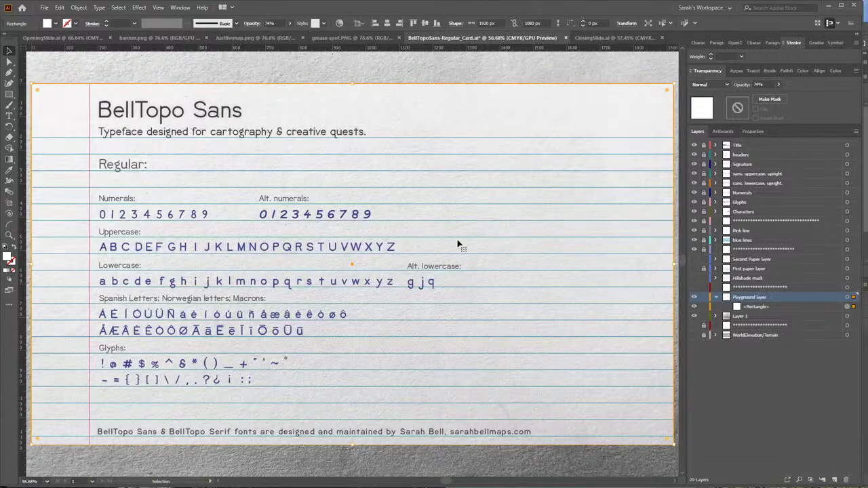
left_click(444, 72)
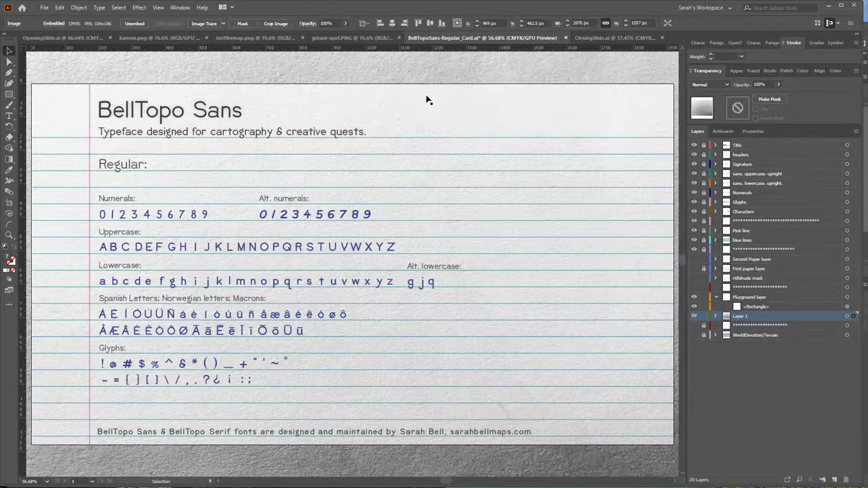
left_click(454, 114)
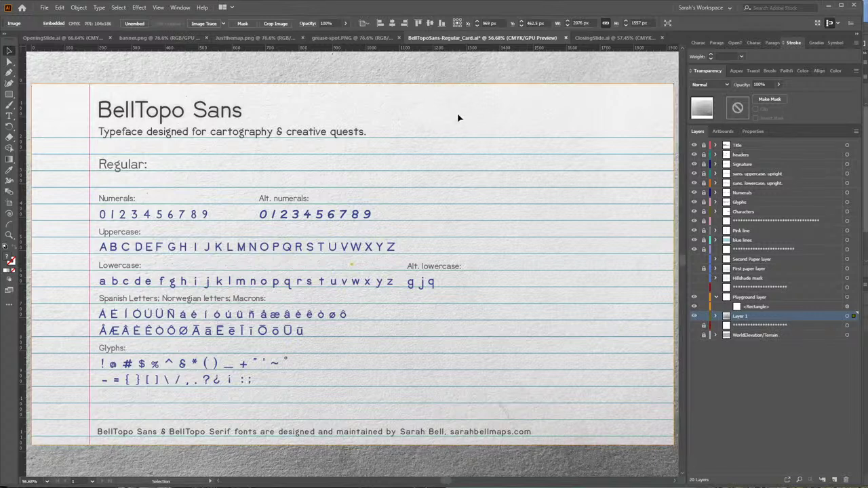
Restore the rectangle to 100% opacity and fill it with pale blue #e2edf7.
left_click(290, 23)
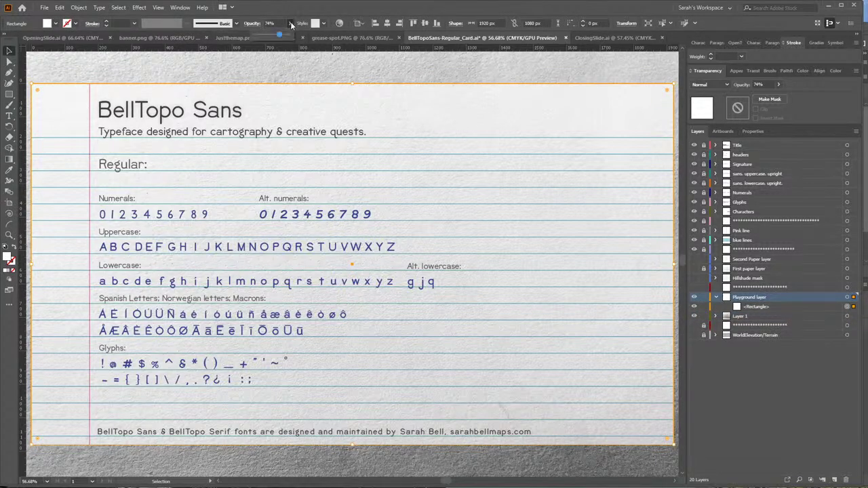
left_click_drag(278, 35, 294, 35)
double_click(8, 259)
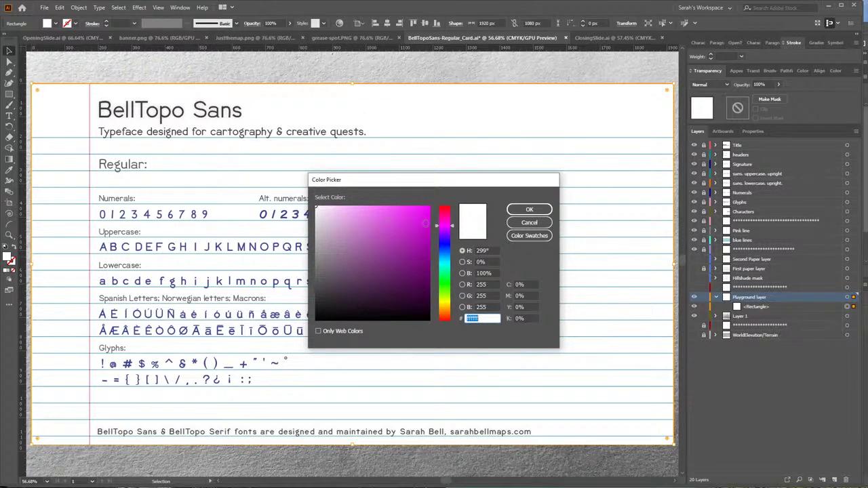
left_click_drag(436, 227, 434, 251)
left_click_drag(317, 208, 325, 209)
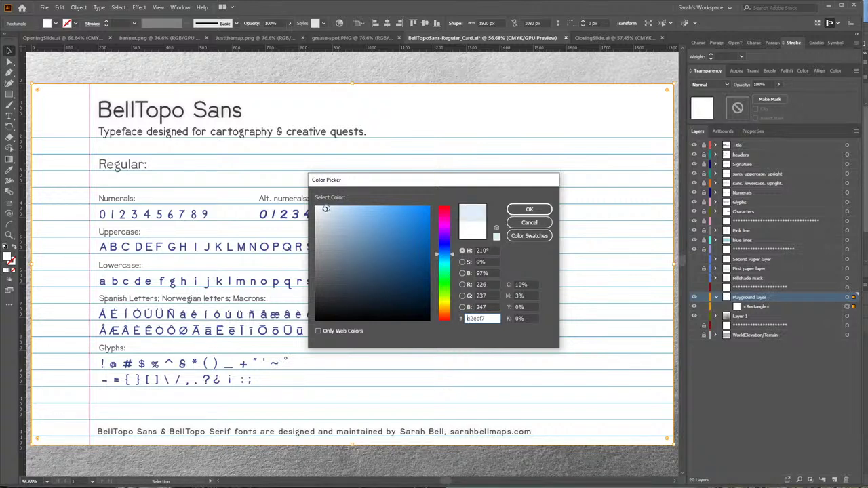
left_click(530, 210)
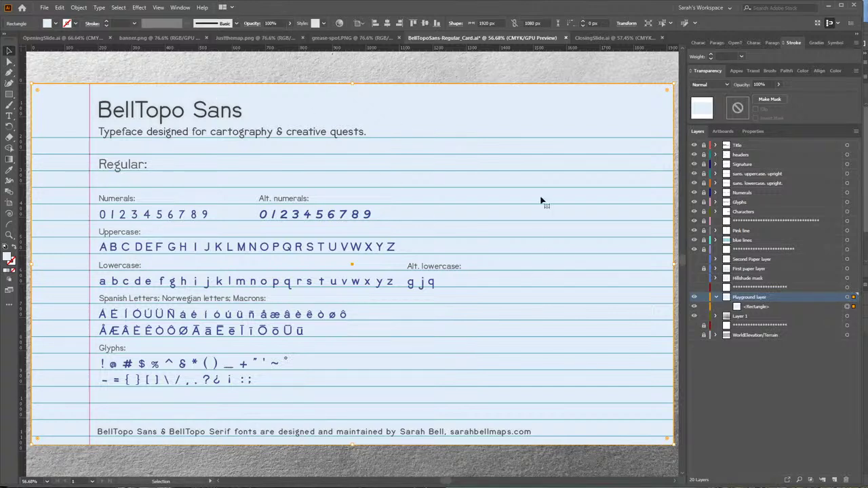
scroll(435, 260, "down", 1)
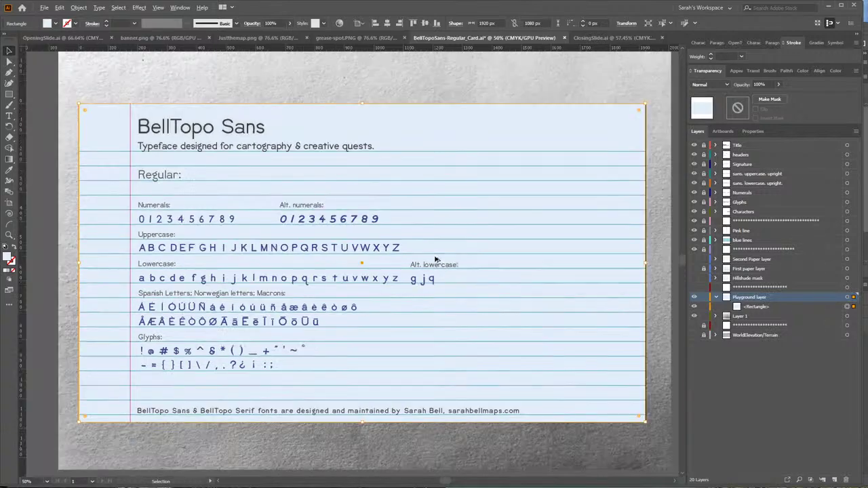
Delete the paper texture image, collapse the Playground layer, and fit the artboard in view.
left_click(445, 82)
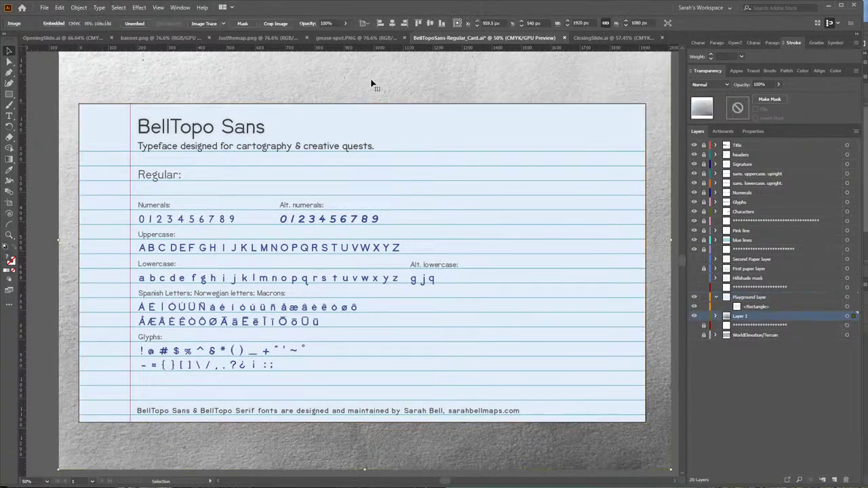
left_click(46, 114)
key("ctrl+minus")
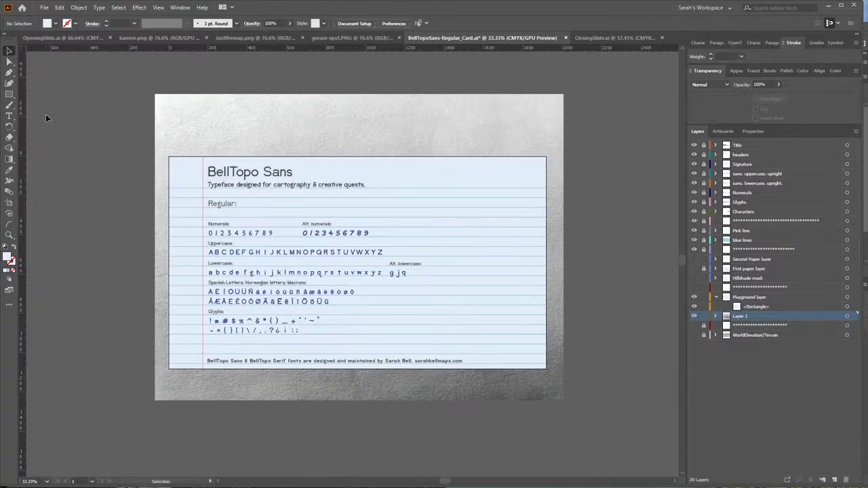
left_click(547, 109)
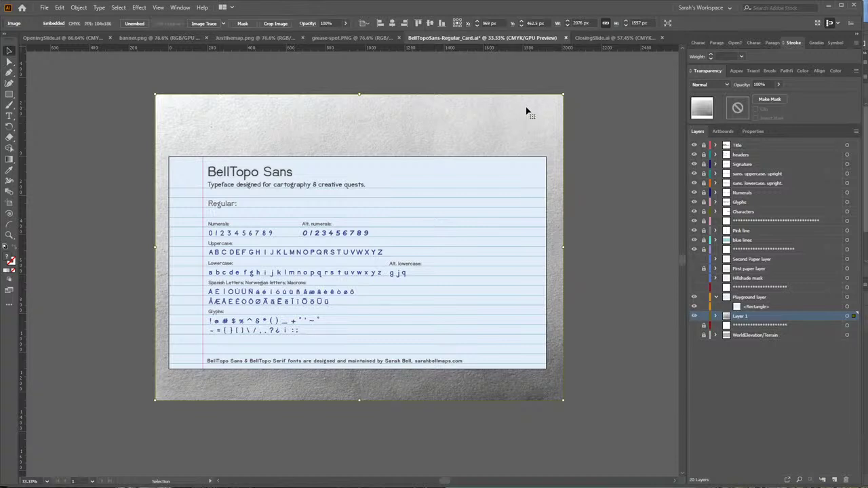
key("a")
key("v")
key("Delete")
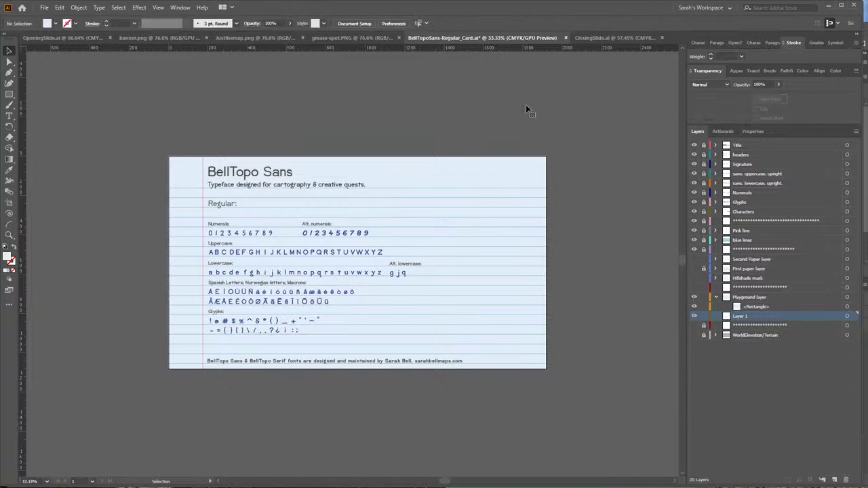
left_click(715, 297)
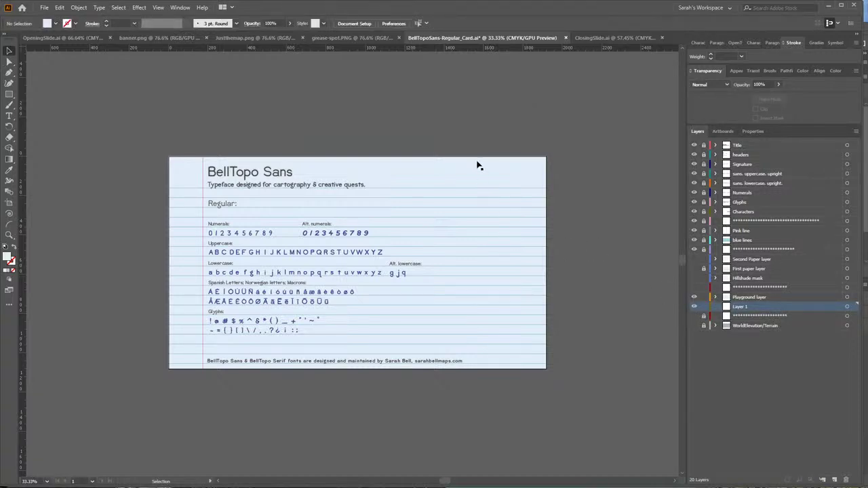
key("ctrl+0")
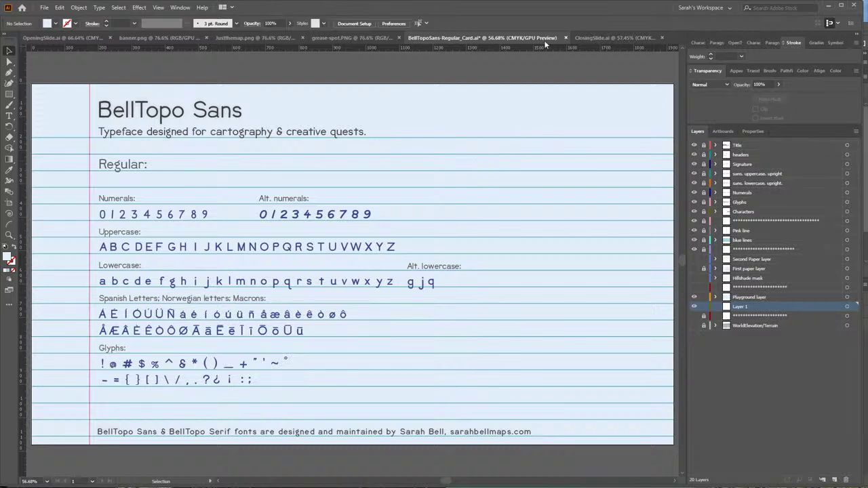
left_click(651, 125)
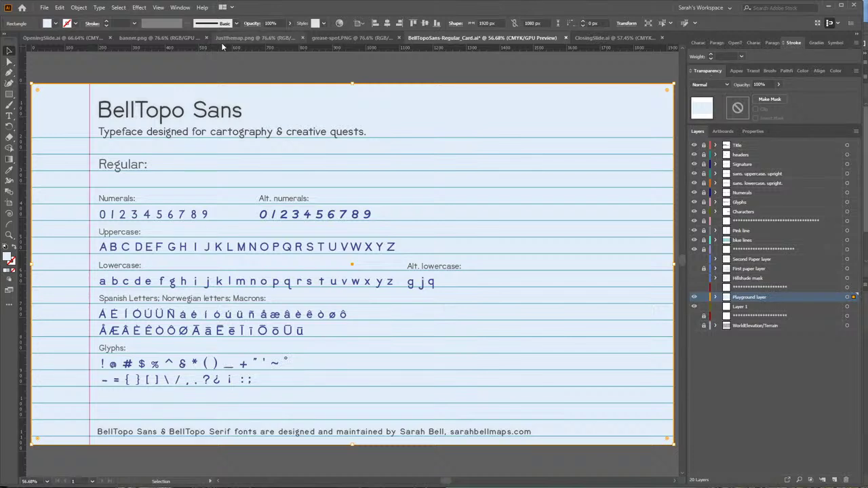
left_click(180, 7)
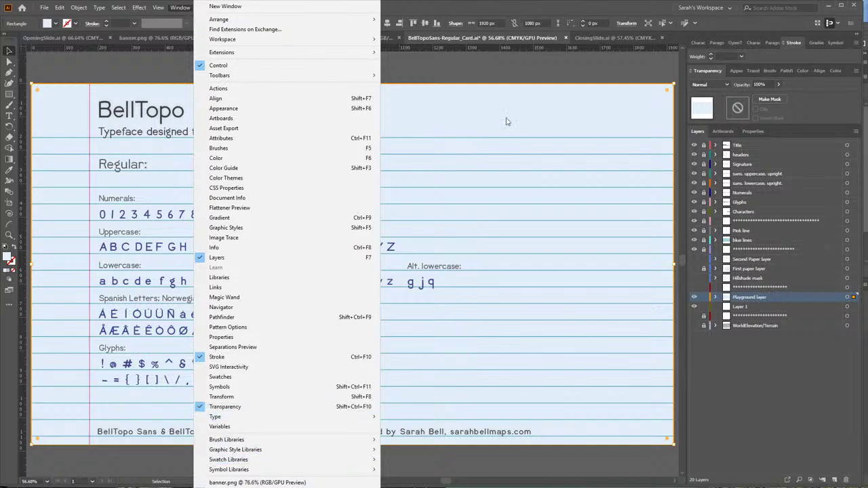
left_click(532, 61)
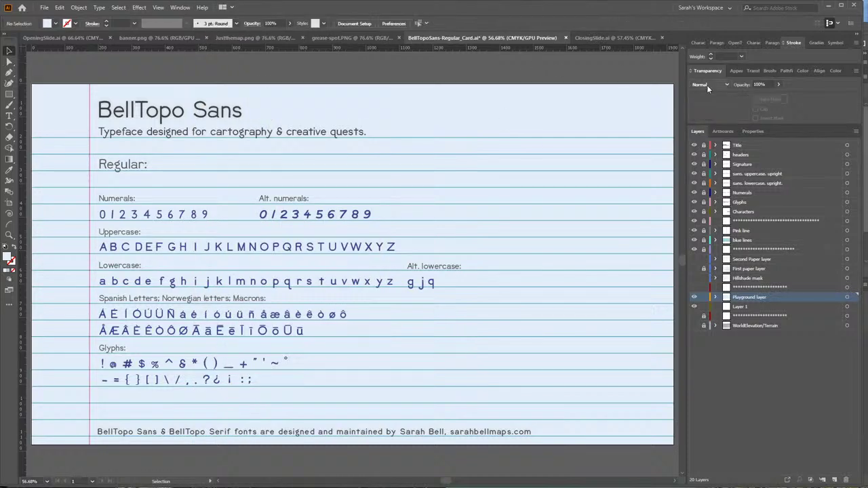
left_click(848, 297)
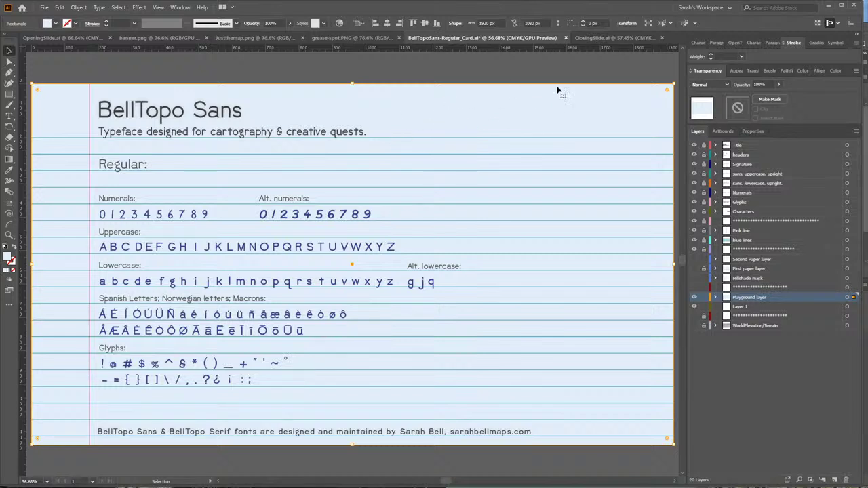
Add an opacity mask to the pale blue rectangle with Make Mask.
left_click(770, 100)
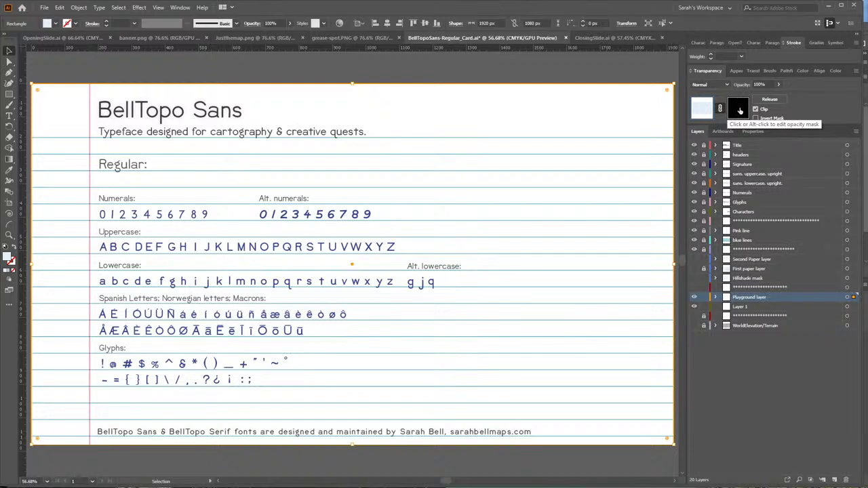
Paste the paper texture image into the rectangle's opacity mask and zoom in to check it.
left_click(739, 110)
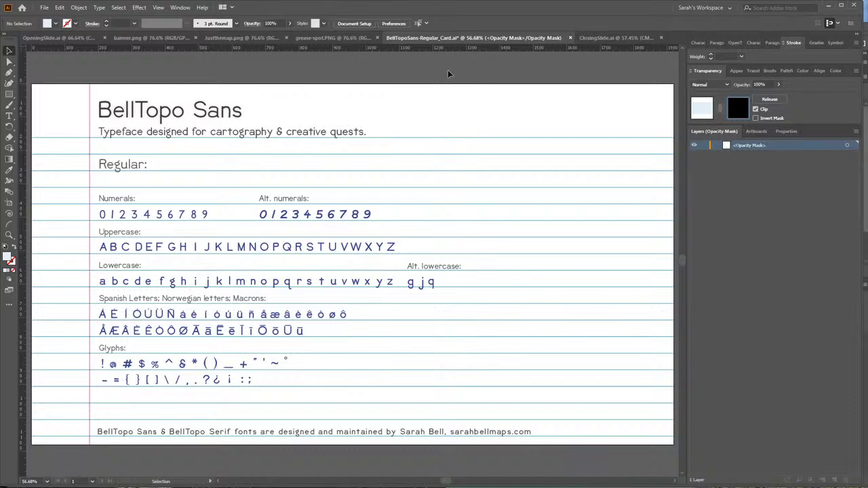
key("a")
key("ctrl+v")
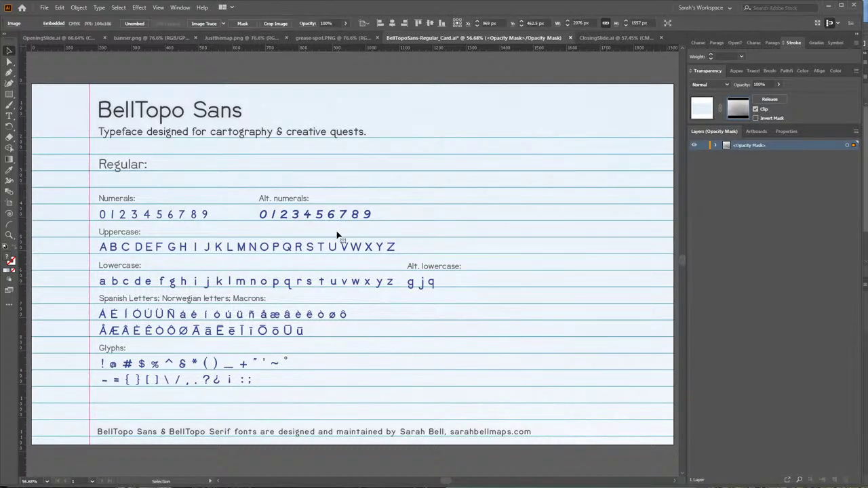
key("z")
left_click_drag(373, 166, 506, 258)
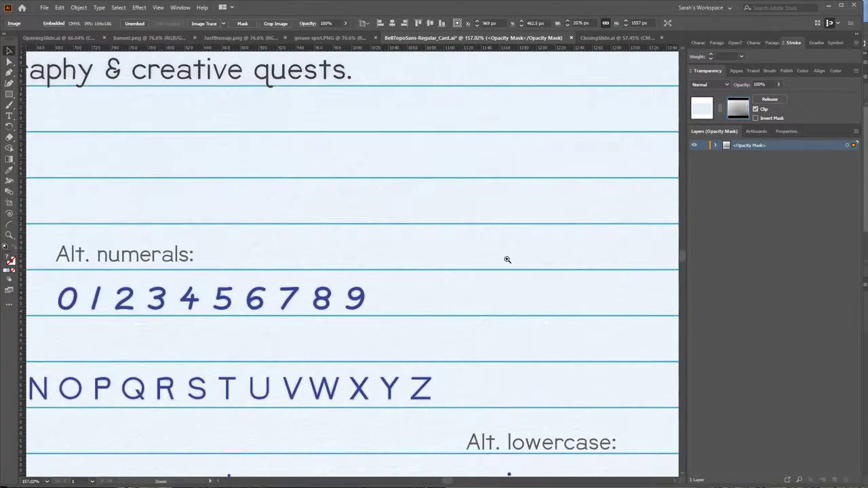
key("v")
key("ctrl+0")
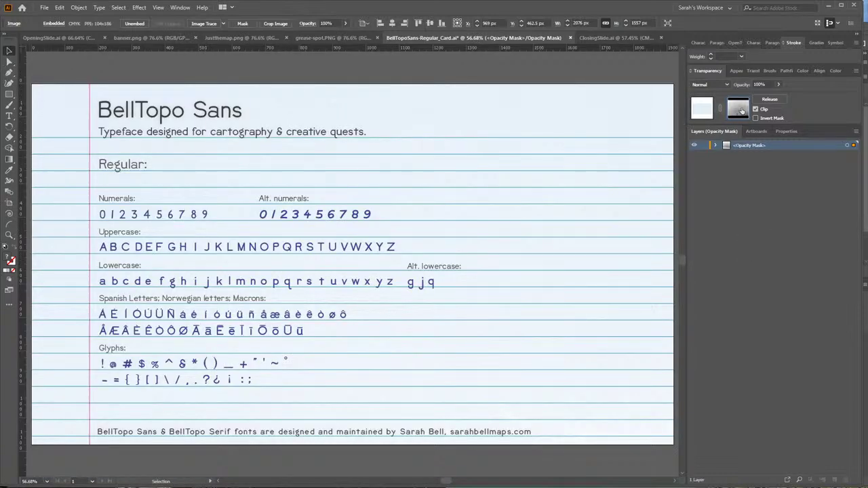
Exit mask editing and change the rectangle's fill to greyish blue #99b5c9.
left_click(706, 111)
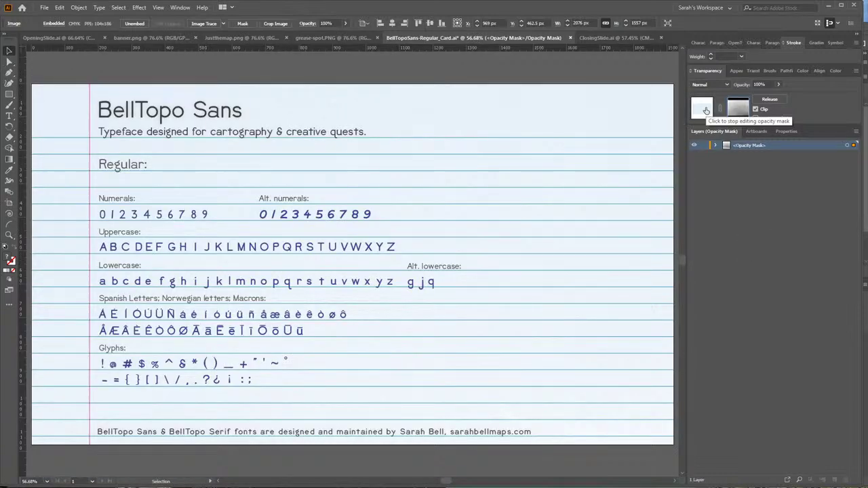
double_click(9, 258)
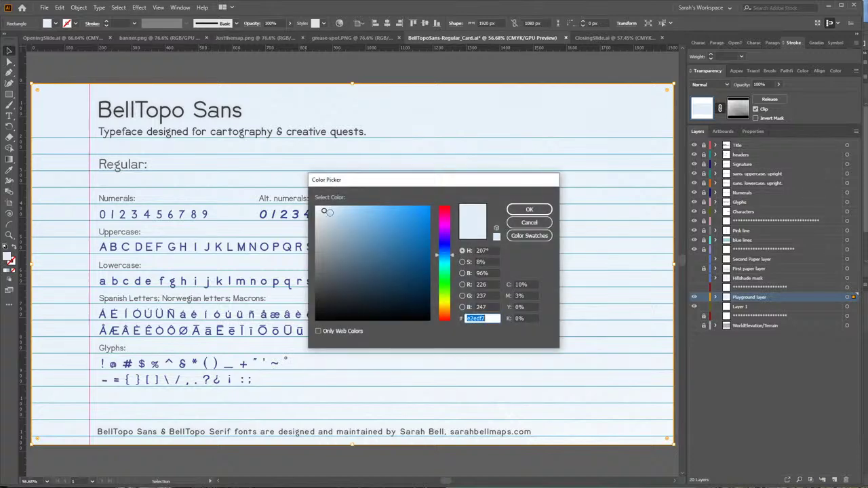
left_click_drag(328, 213, 342, 230)
left_click(542, 212)
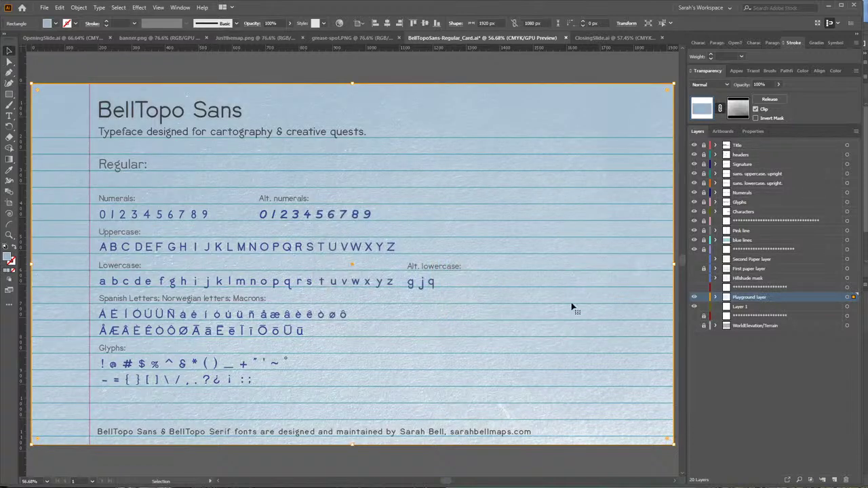
key("ctrl+shift+a")
left_click(853, 297)
Turn on Invert Mask for the rectangle's paper-texture mask and zoom out to 50%.
left_click(739, 108)
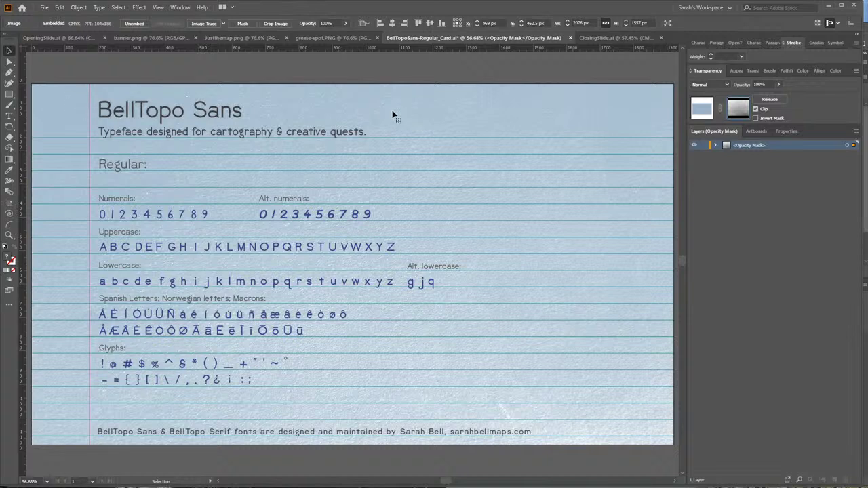
left_click(754, 117)
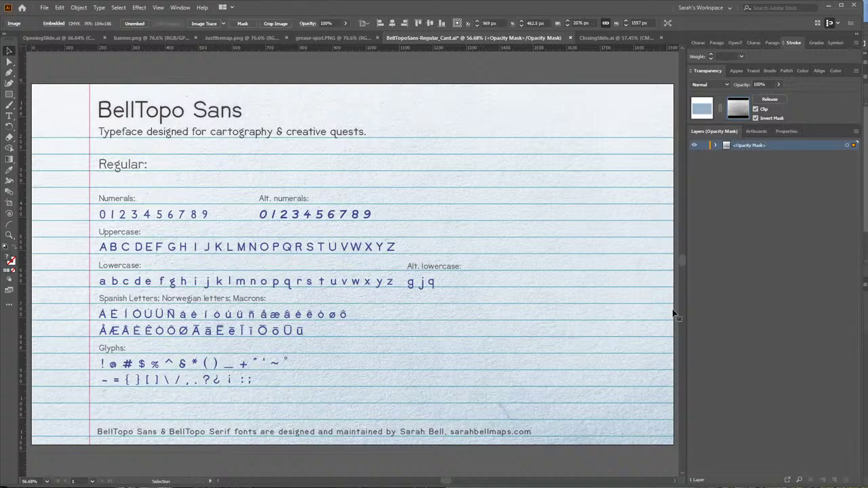
scroll(513, 252, "down", 1)
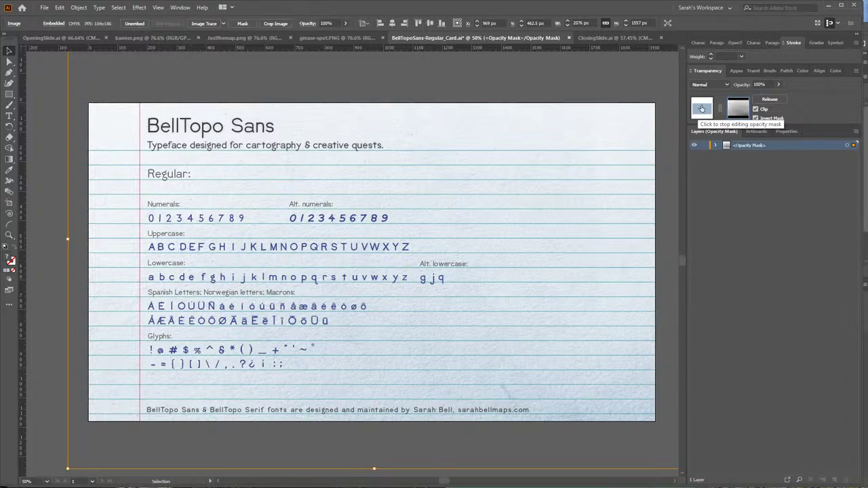
Exit opacity-mask editing, deselect, hide Playground and Layer 1, and show Second Paper and First paper.
left_click(702, 108)
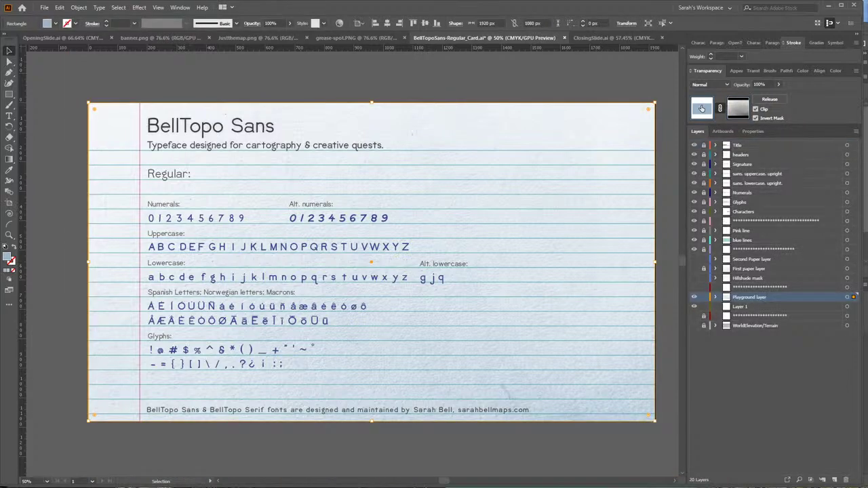
left_click(617, 79)
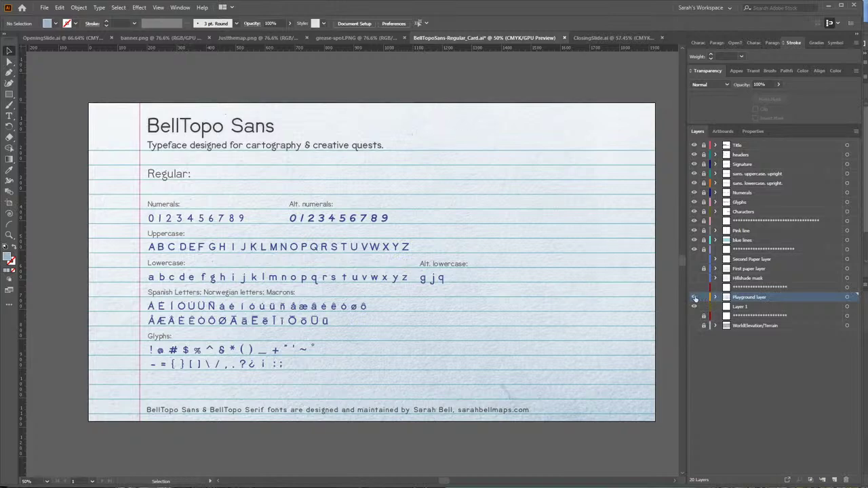
left_click_drag(693, 297, 693, 307)
left_click_drag(693, 260, 693, 269)
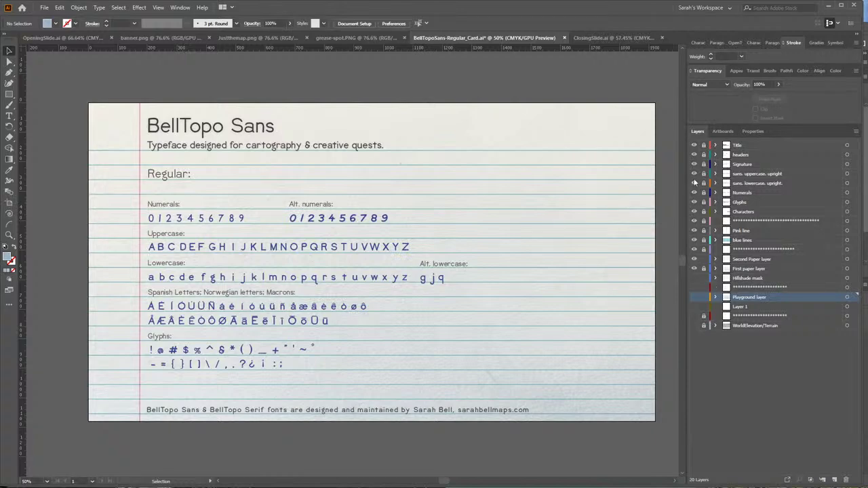
Hide the Title through Glyphs layers, then show and unlock the WorldElevation/Terrain layer.
left_click_drag(694, 145, 693, 331)
left_click(693, 326)
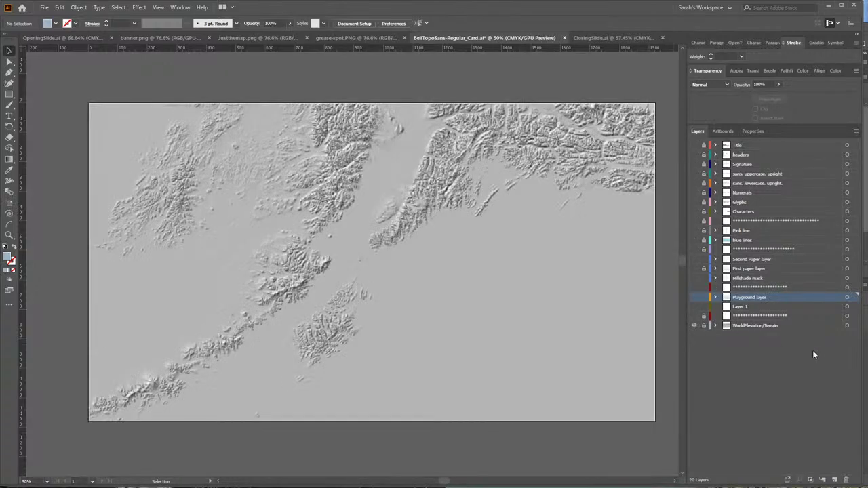
left_click(703, 326)
Select the terrain hillshade image on the artboard and copy it.
left_click(854, 326)
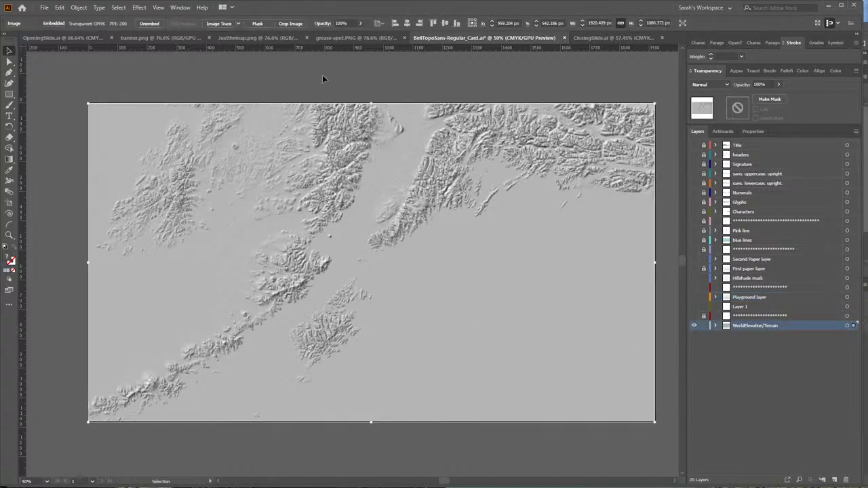
key("a")
key("v")
Hide WorldElevation/Terrain, target Layer 1, and toggle the Title–Glyphs layers off after checking them.
left_click(694, 326)
key("ctrl+y")
left_click(740, 308)
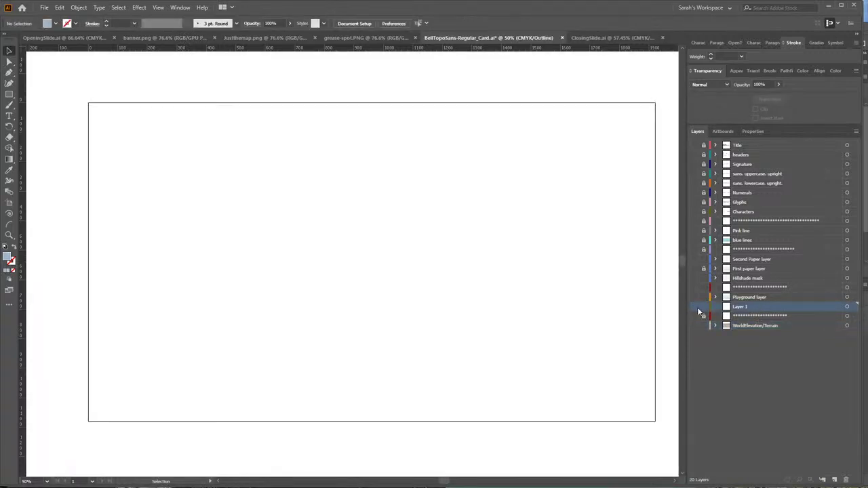
key("ctrl+y")
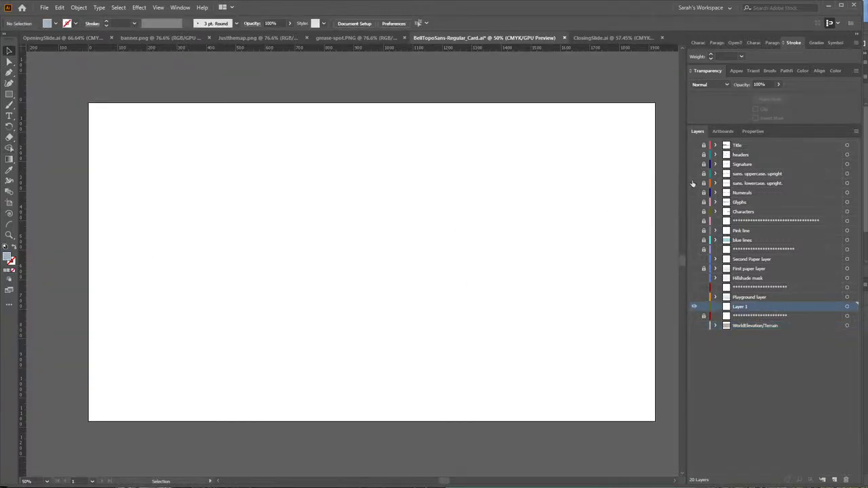
left_click_drag(694, 146, 695, 212)
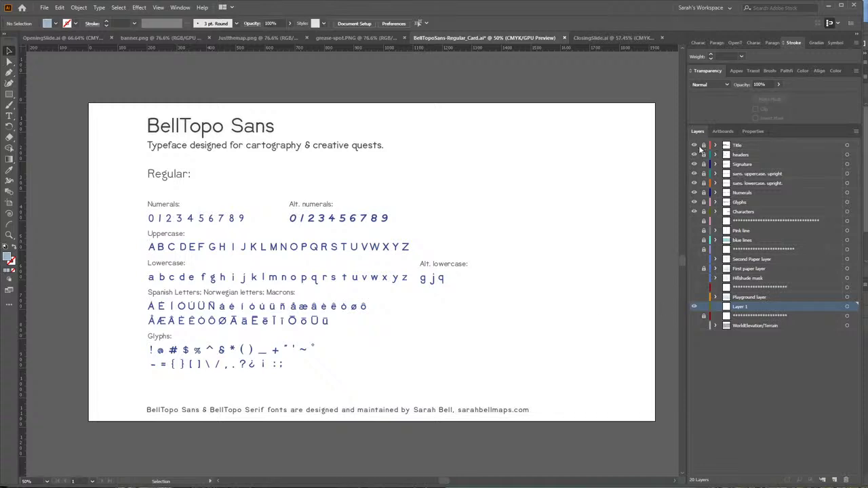
left_click_drag(693, 145, 697, 203)
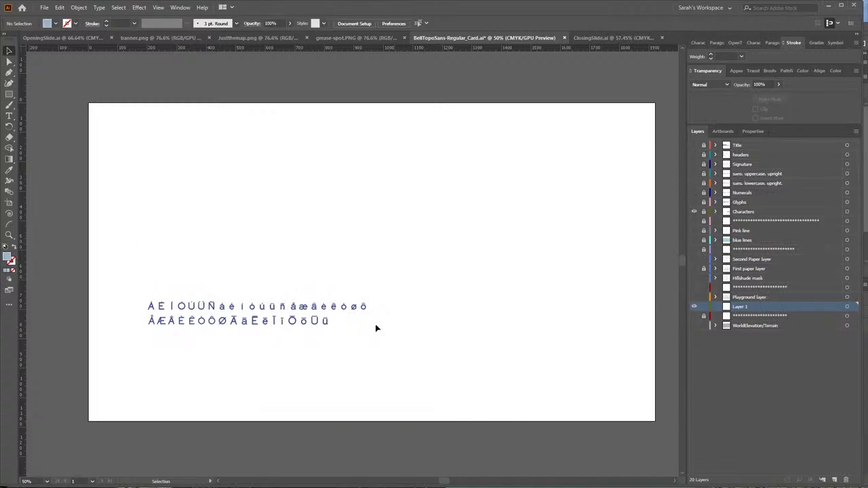
Hide Characters, set the fill to lavender edd5f7 (hue 283°), and draw an artboard-sized rectangle.
left_click(694, 212)
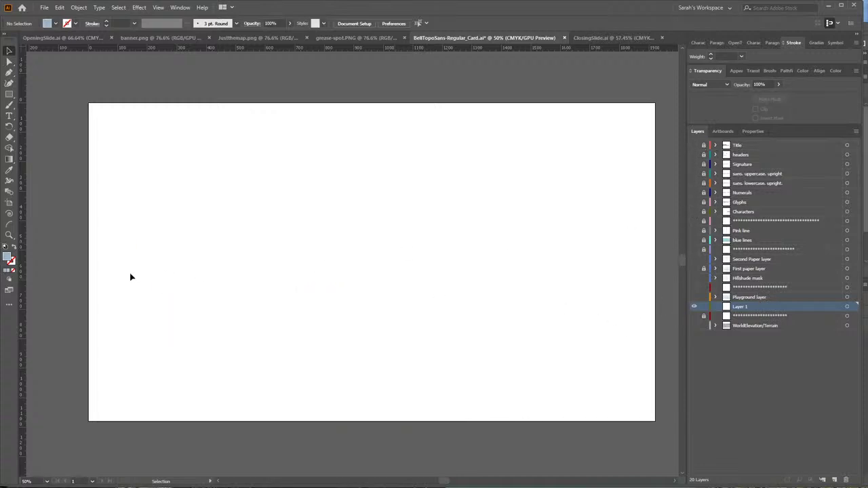
double_click(8, 257)
left_click_drag(452, 260, 450, 232)
left_click_drag(340, 219, 331, 209)
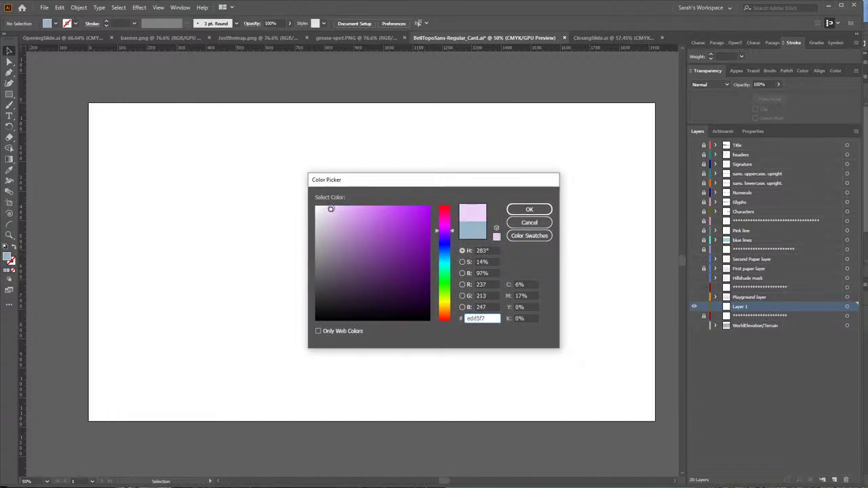
left_click(528, 208)
left_click(10, 96)
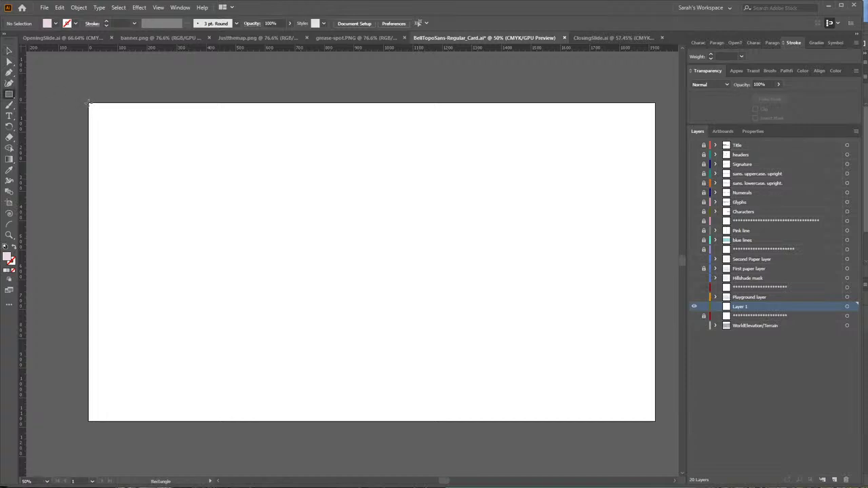
left_click_drag(88, 103, 656, 422)
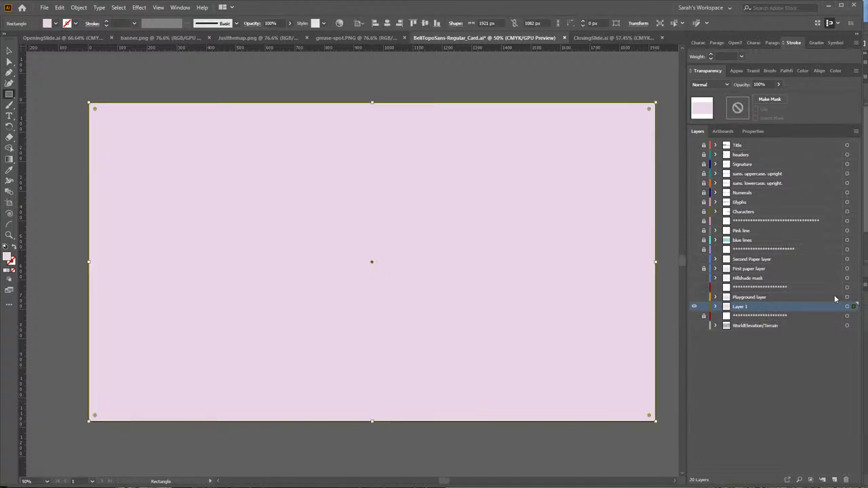
With the Selection tool, use Make Mask in Transparency on the lavender rectangle and enter the black mask.
left_click(9, 50)
left_click(9, 52)
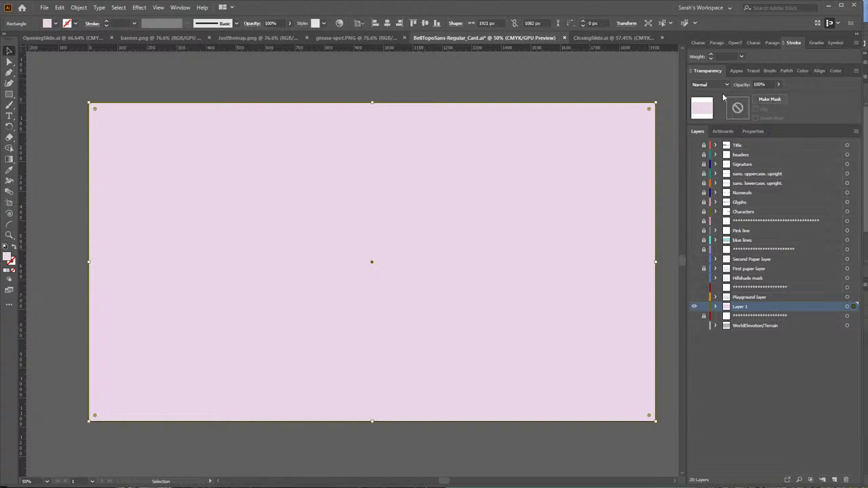
left_click(770, 100)
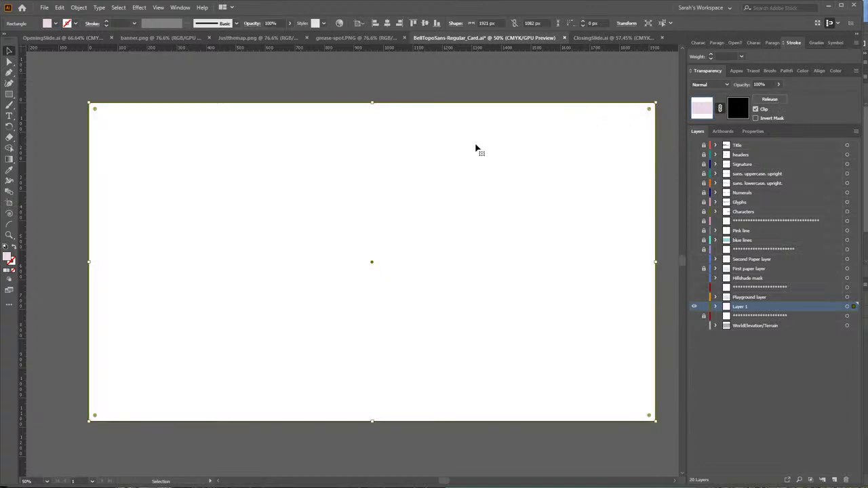
left_click(742, 108)
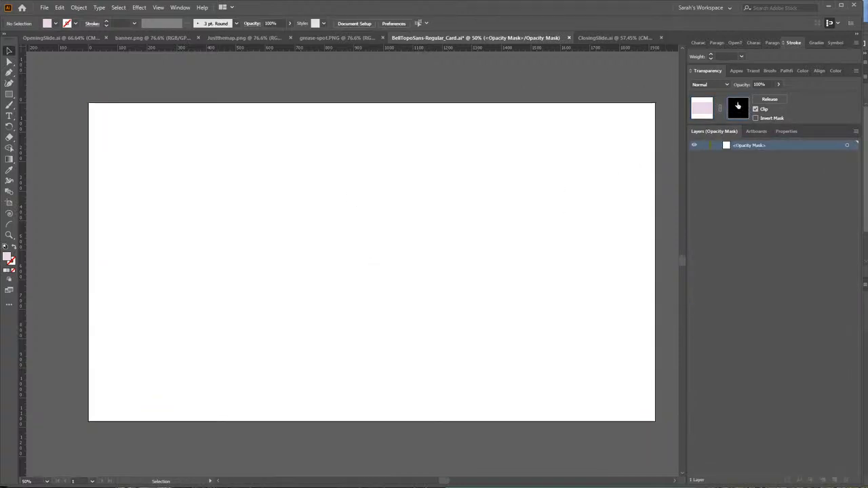
Paste the hillshade image into the mask, tick Invert Mask, and return to the artwork.
key("a")
key("ctrl+v")
key("v")
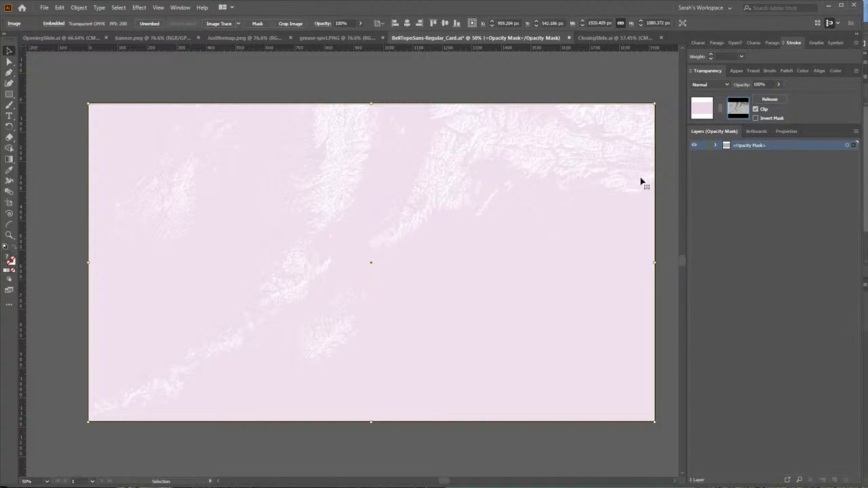
left_click(755, 119)
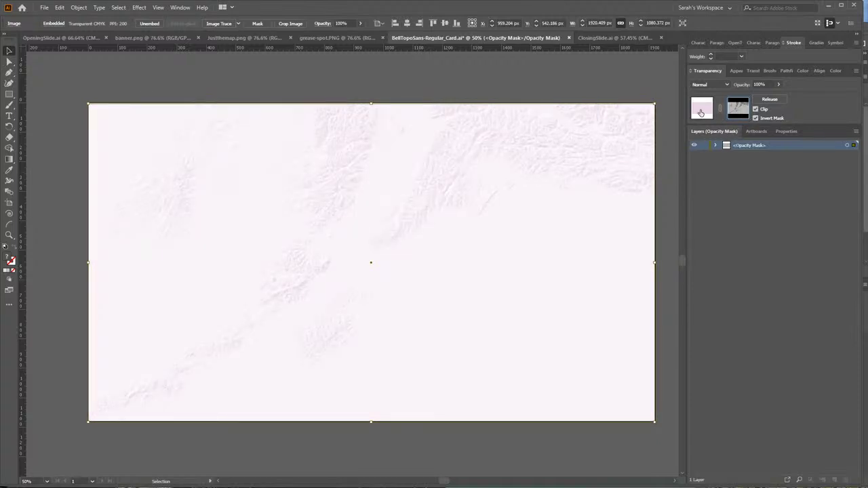
left_click(702, 110)
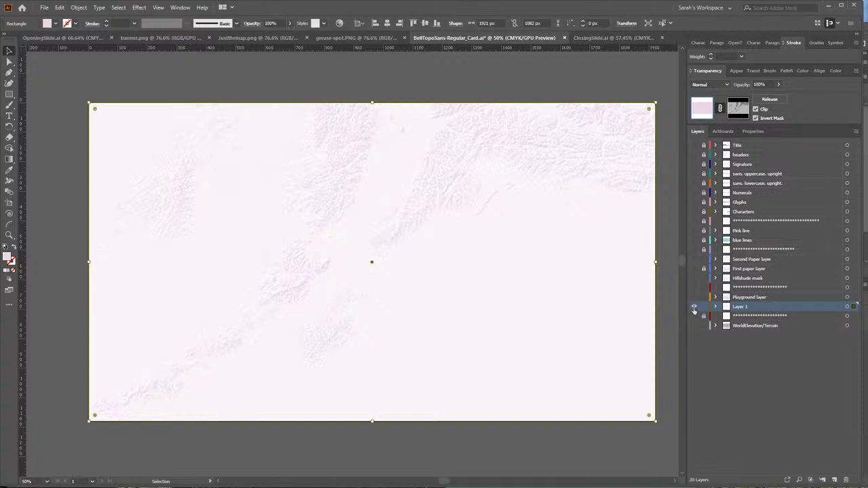
Turn the card's type, line and paper layers back on, checking in Outline view.
key("ctrl+y")
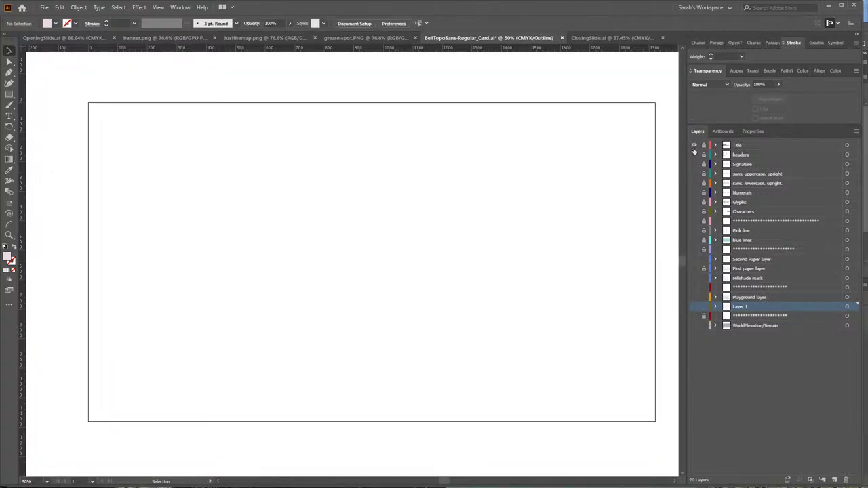
left_click_drag(696, 234, 695, 278)
key("ctrl+y")
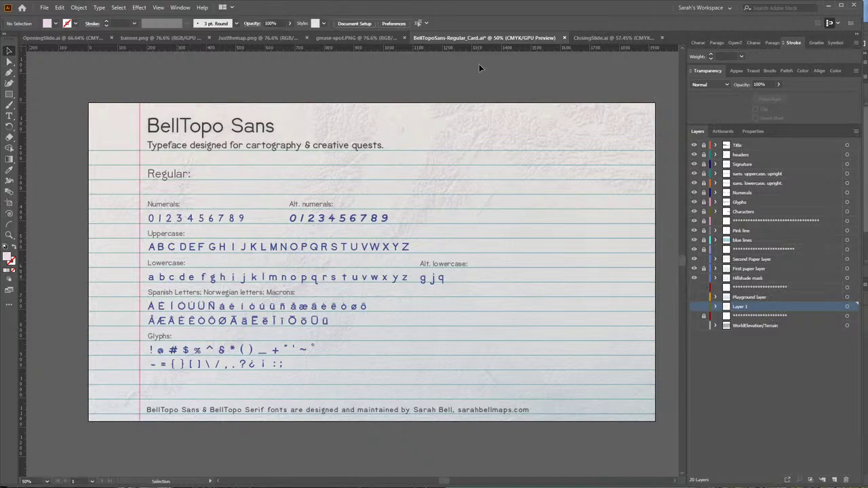
Bring the ClosingSlide.ai document with the Thank you! slide to the front.
left_click(617, 37)
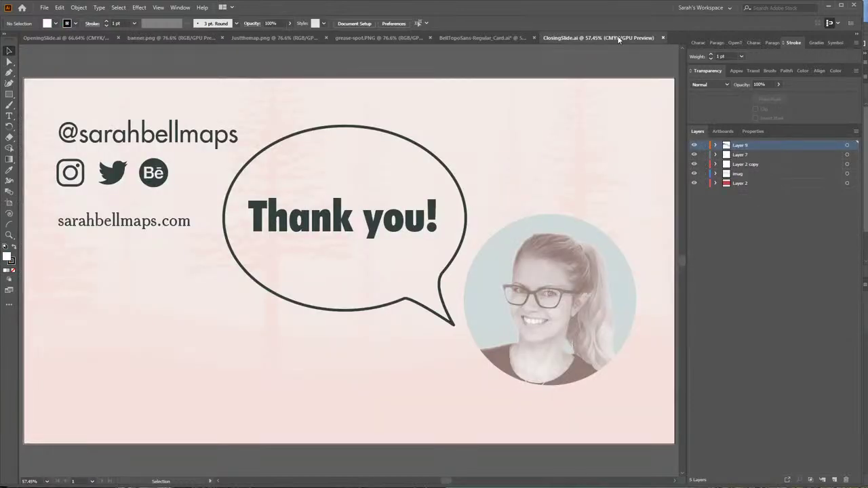